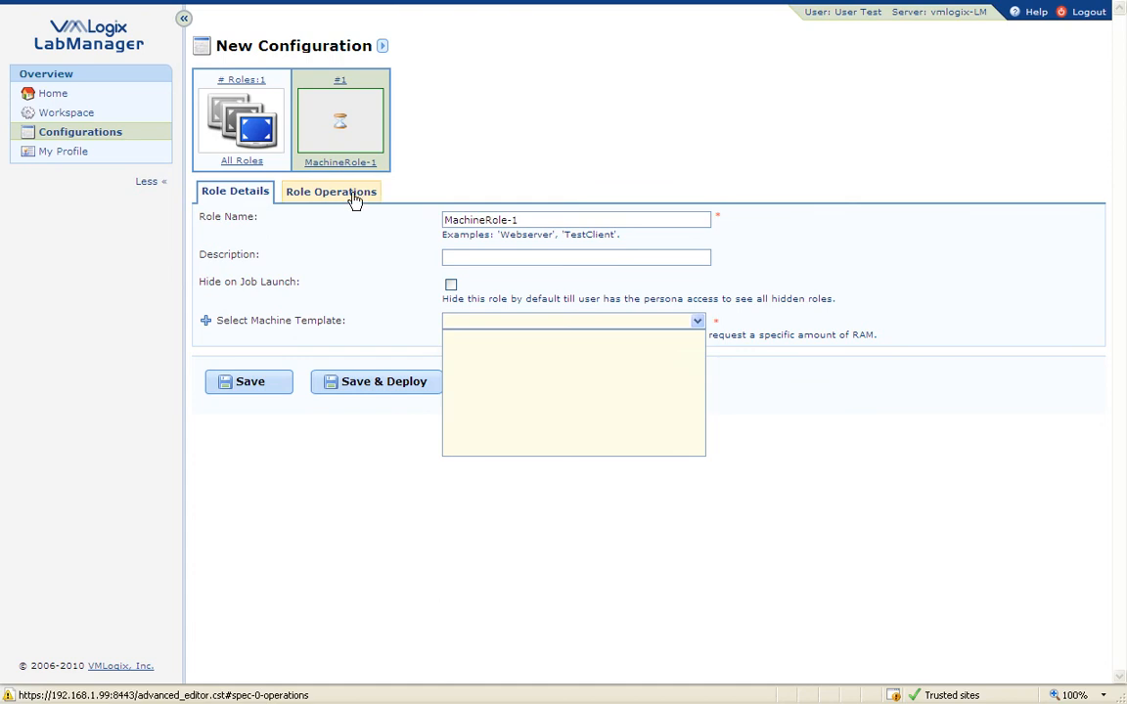
# Step: Add a software operation to MachineRole-1, leaving its machine template unselected
pyautogui.click(338, 191)
pyautogui.click(496, 254)
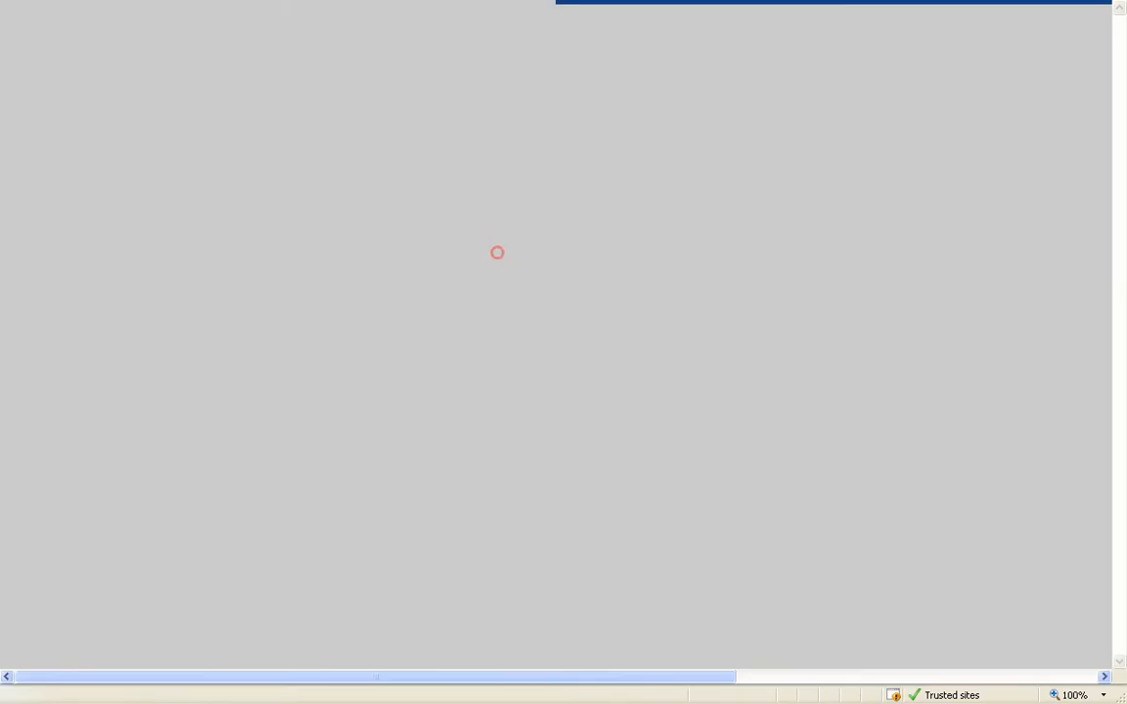
pyautogui.click(496, 320)
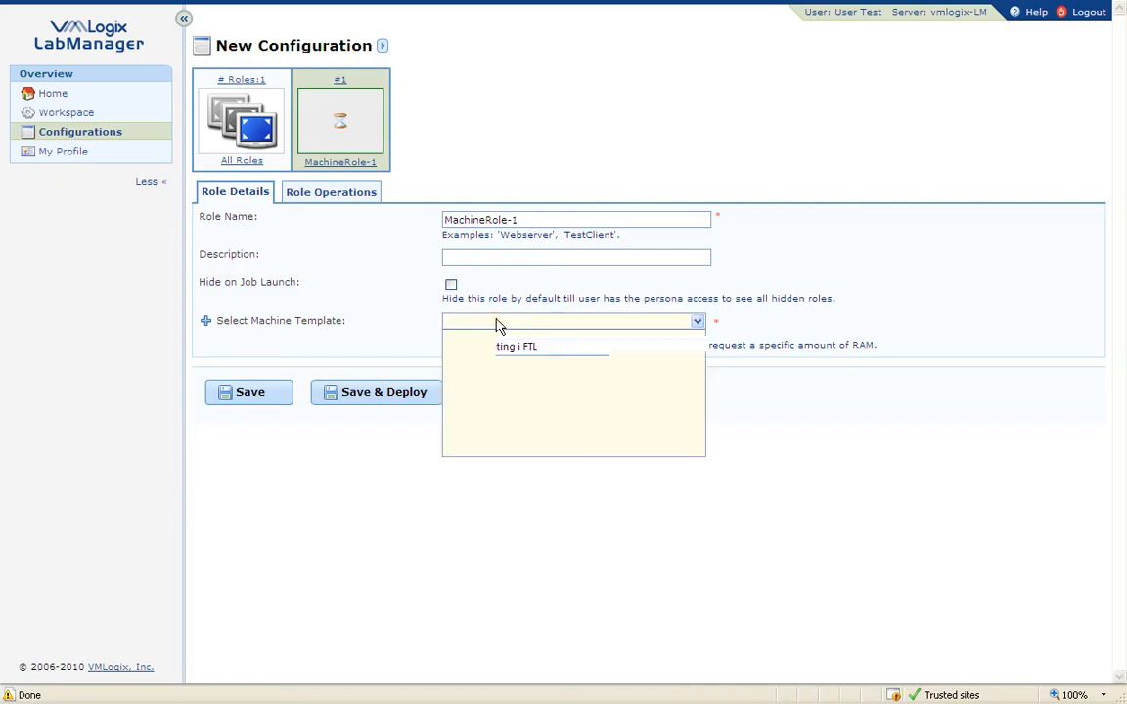
pyautogui.click(318, 221)
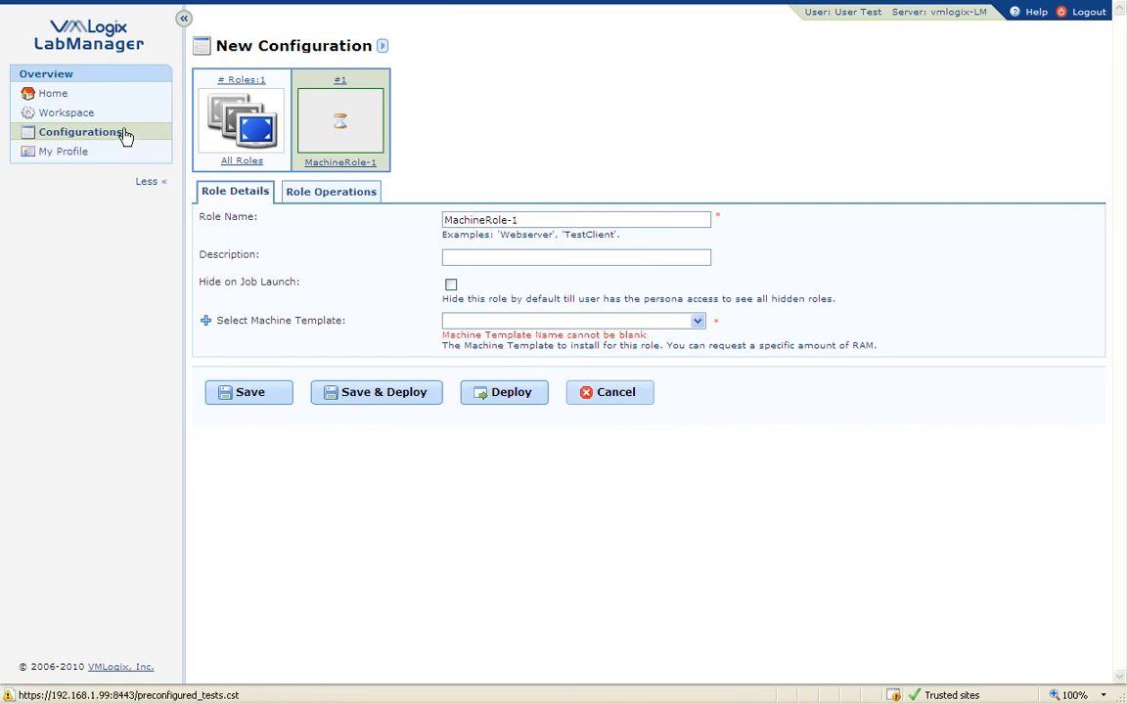
# Step: Log out and sign back in with the saved administrator login
pyautogui.click(1080, 10)
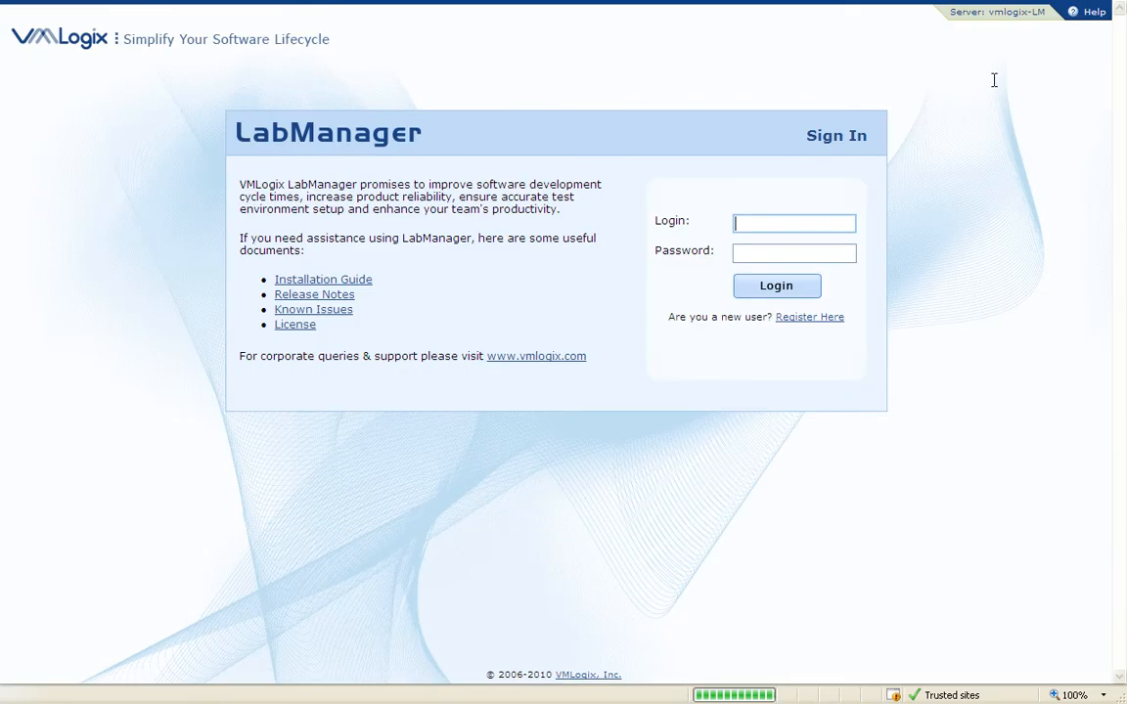
pyautogui.doubleClick(750, 222)
pyautogui.click(750, 239)
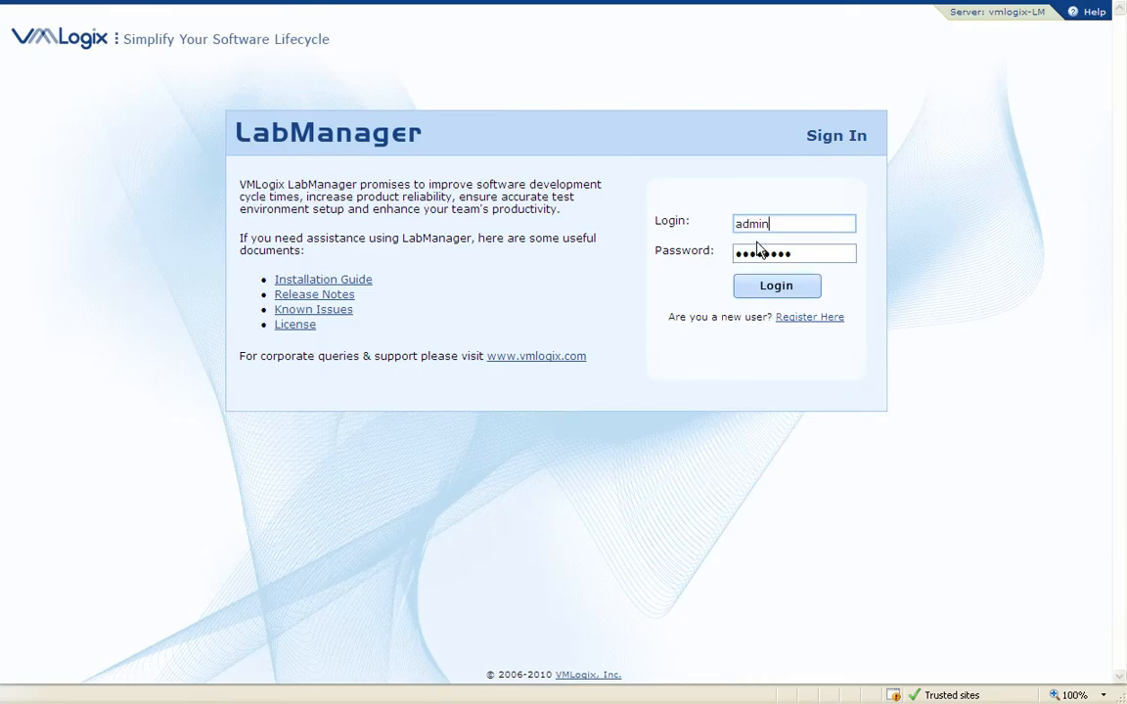
pyautogui.click(768, 283)
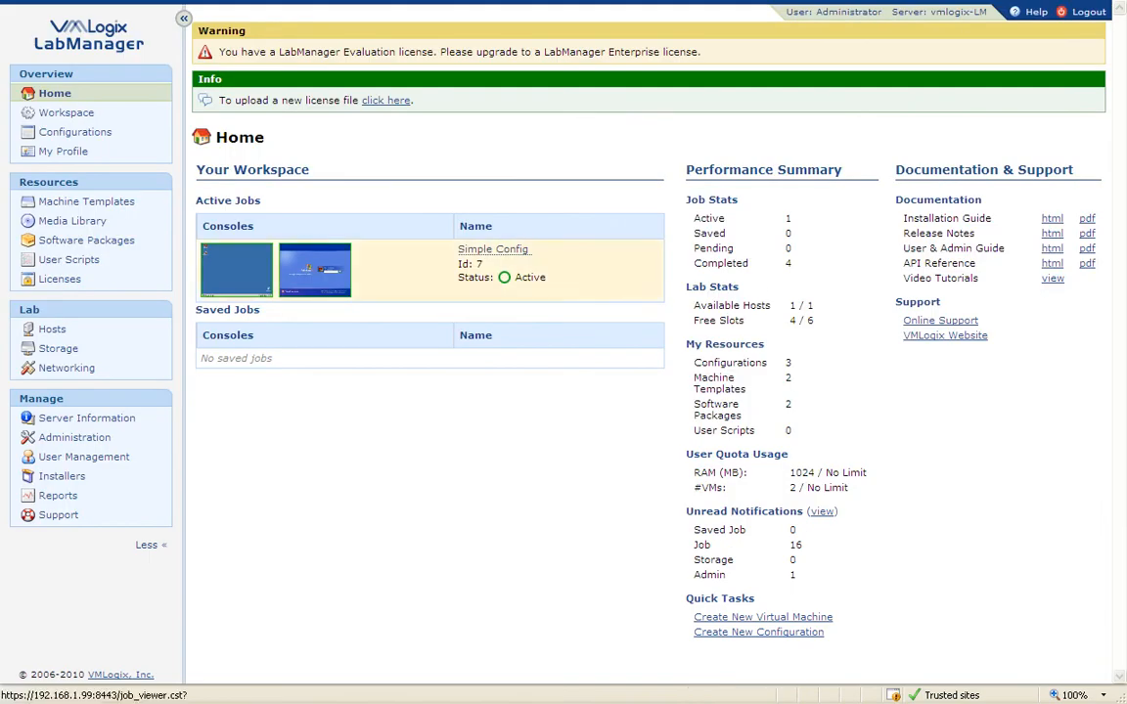
# Step: Check the Private ownership of the configuration and Firefox package, then view Active Jobs
pyautogui.click(83, 131)
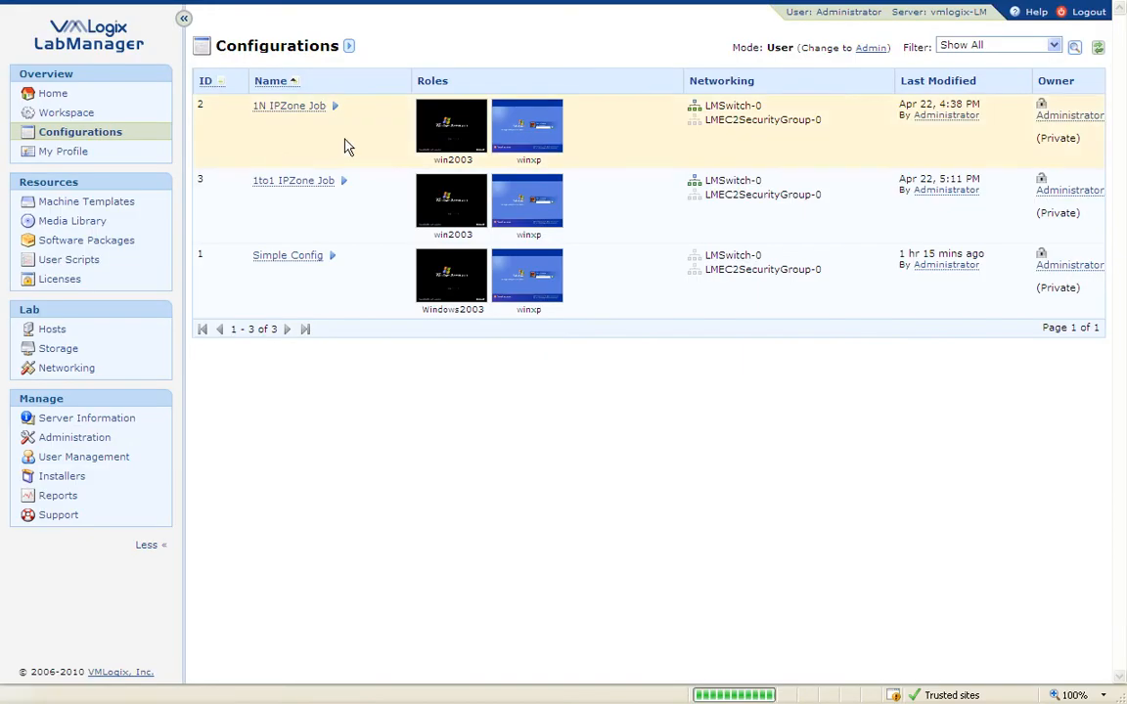
pyautogui.click(1080, 82)
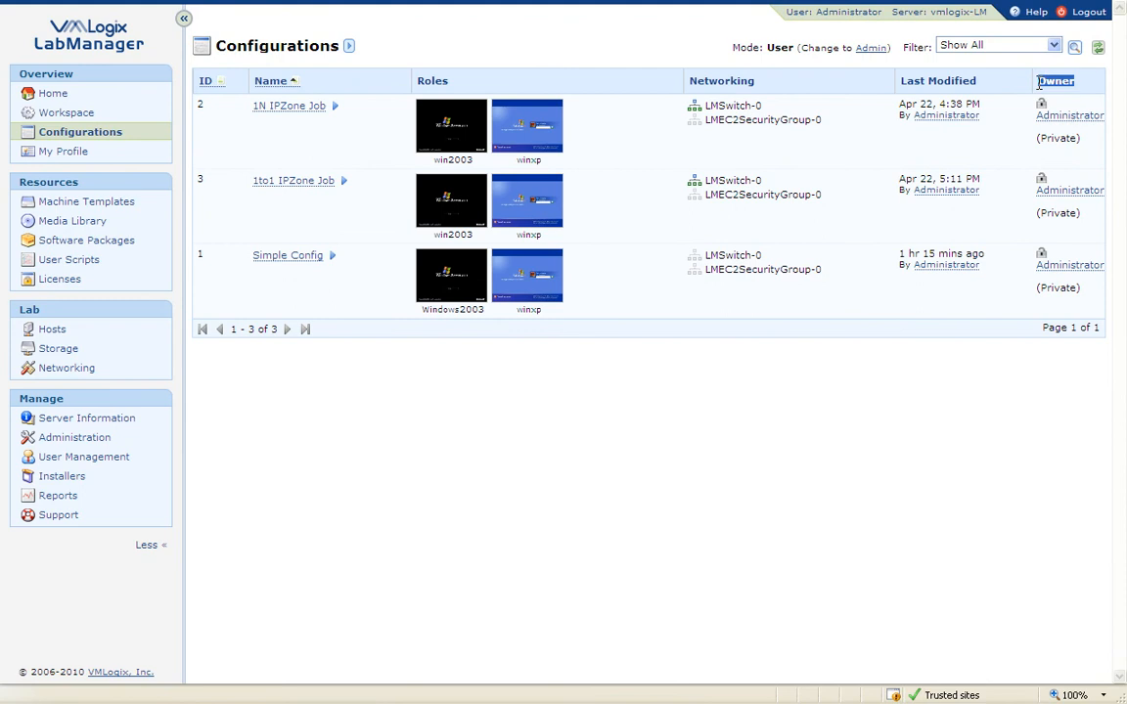
pyautogui.moveTo(1094, 139); pyautogui.dragTo(1035, 140)
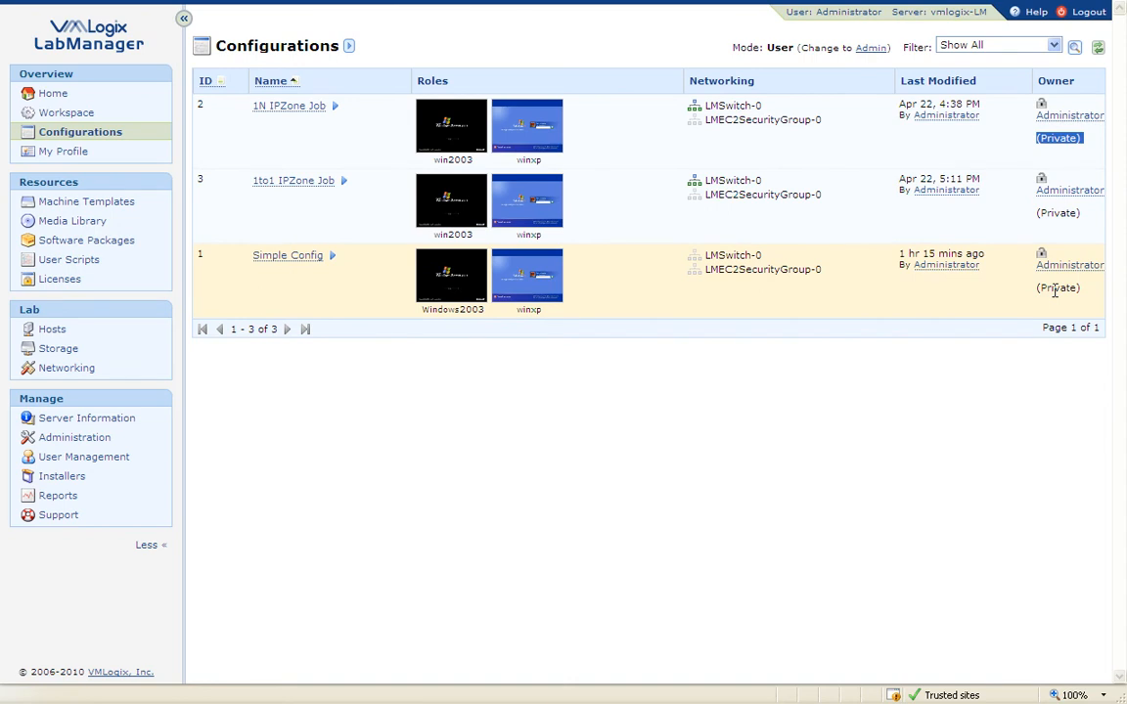
pyautogui.click(113, 241)
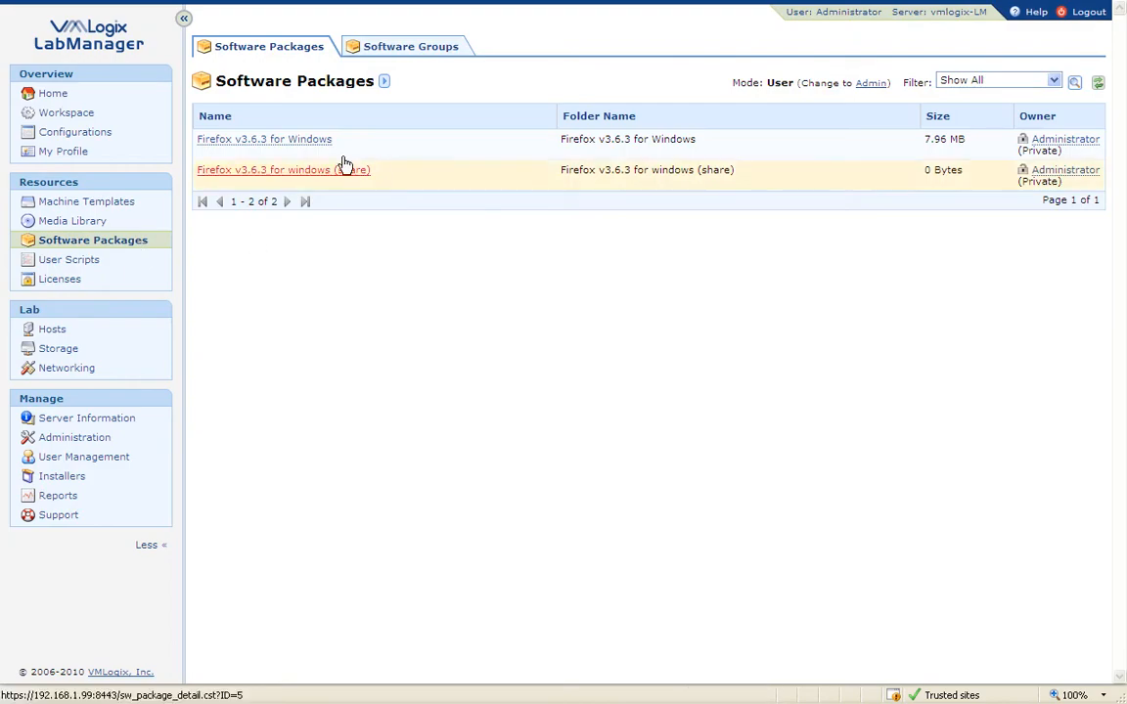
pyautogui.moveTo(1074, 151); pyautogui.dragTo(900, 134)
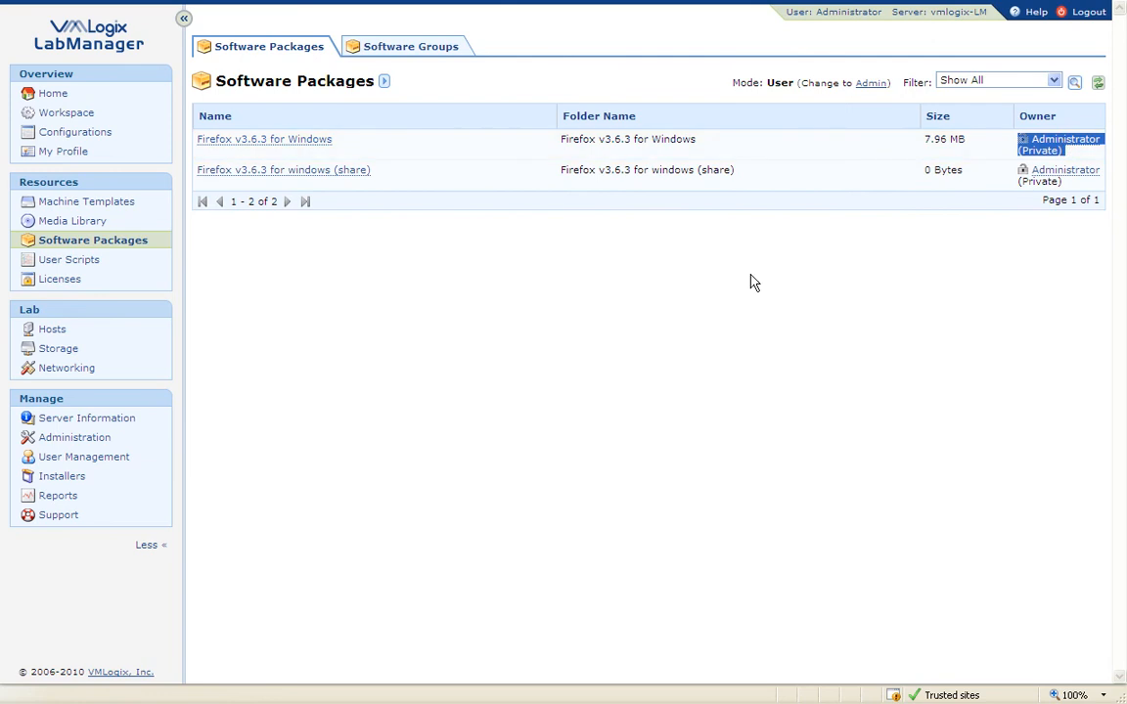
pyautogui.click(744, 307)
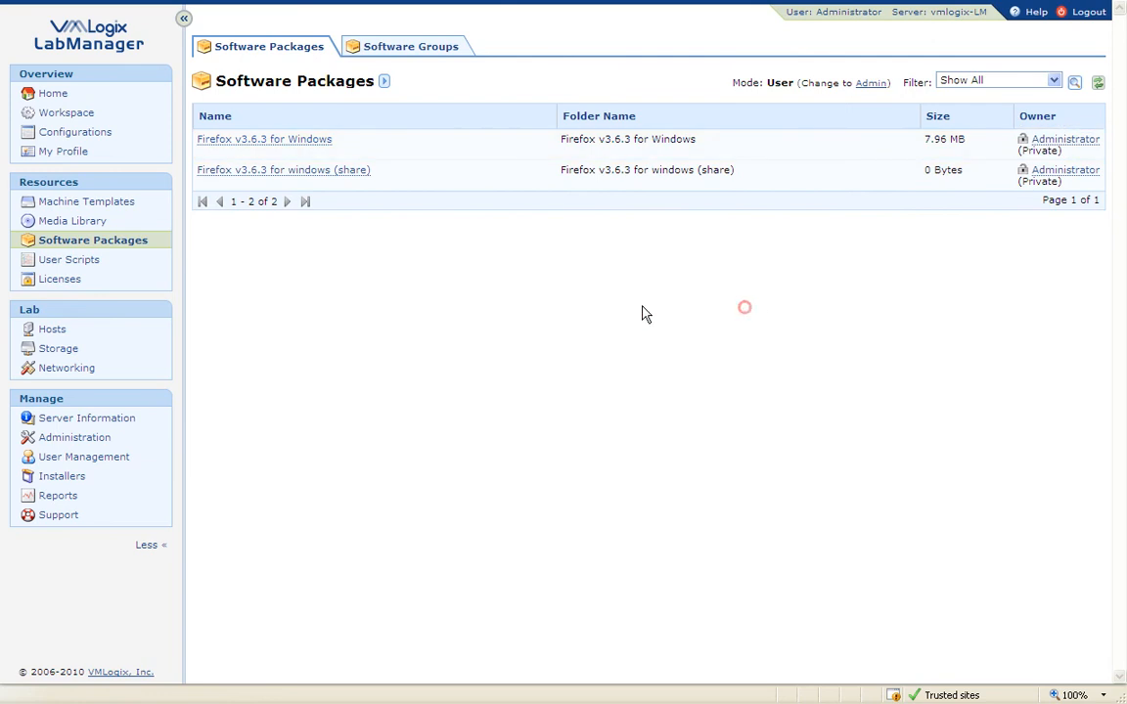
pyautogui.click(83, 112)
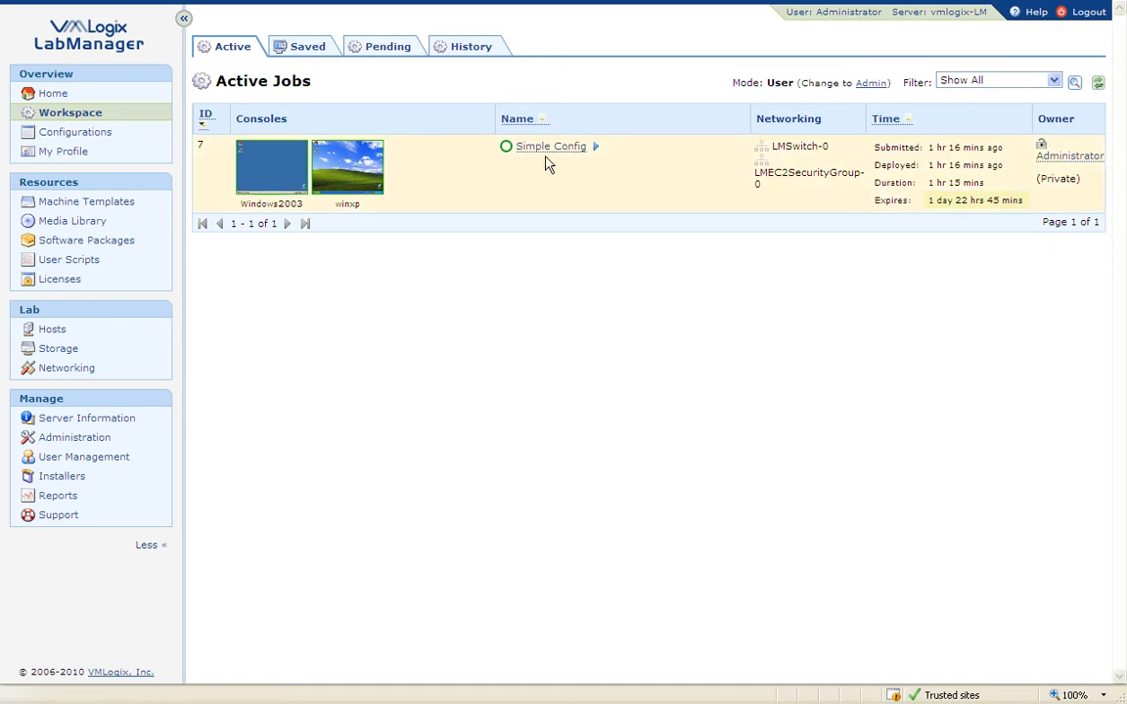
# Step: Open the Simple Config job's sharing settings
pyautogui.moveTo(552, 153)
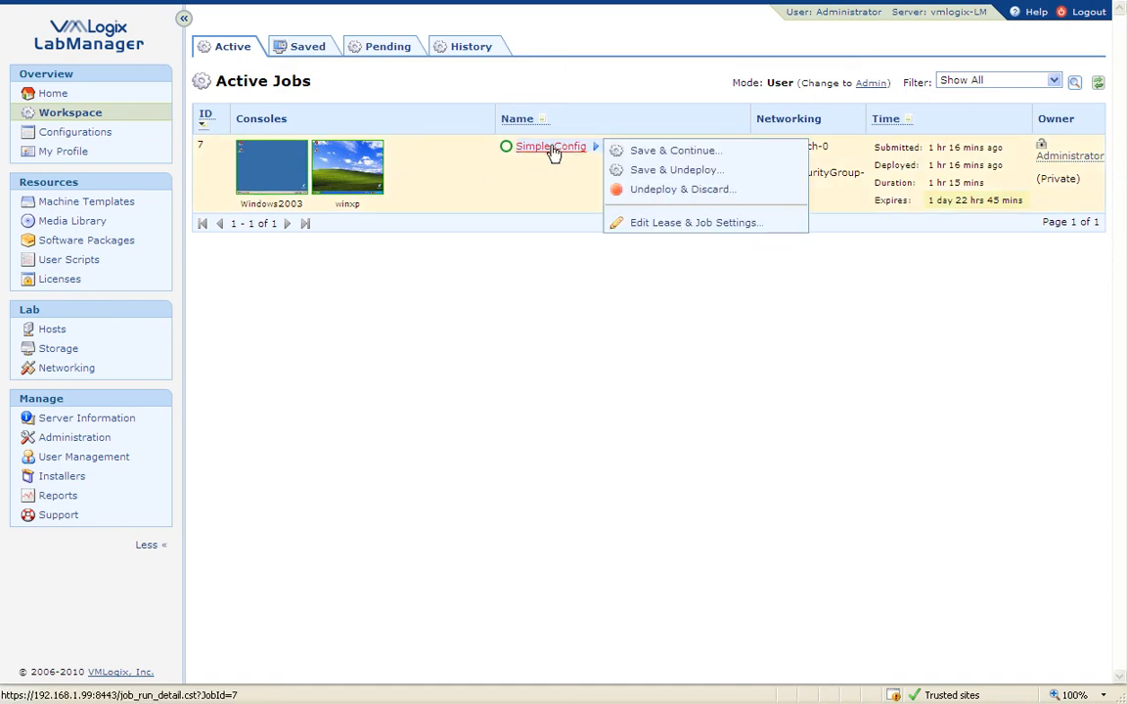
pyautogui.click(552, 151)
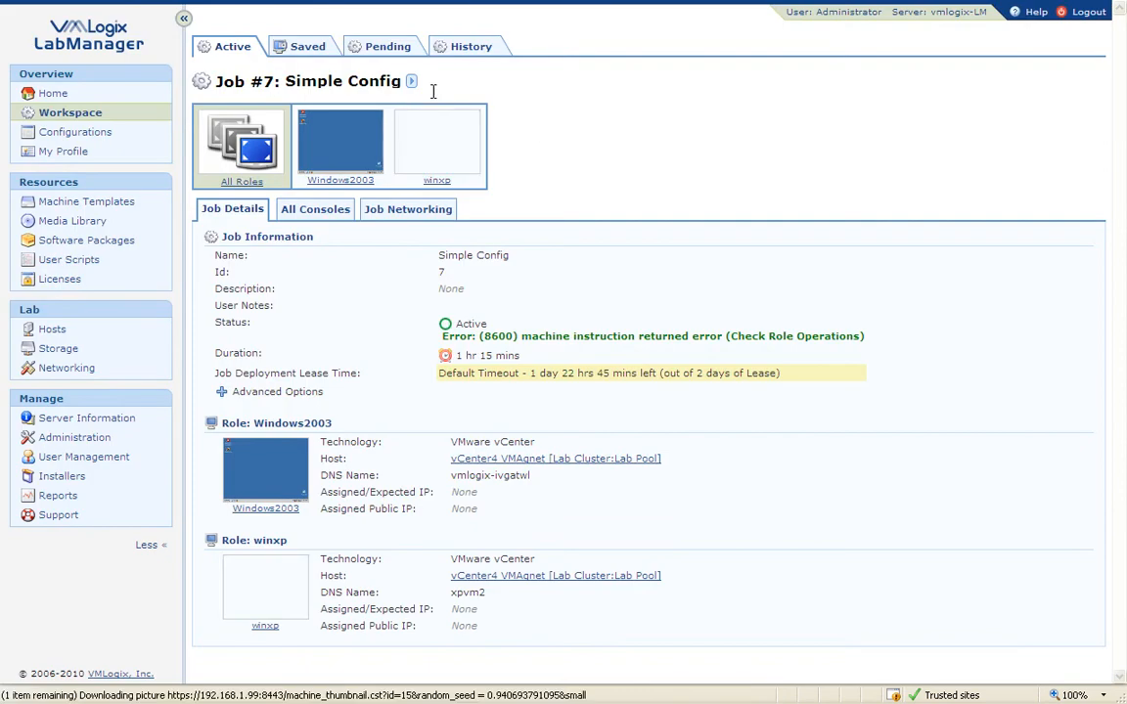
pyautogui.moveTo(414, 86)
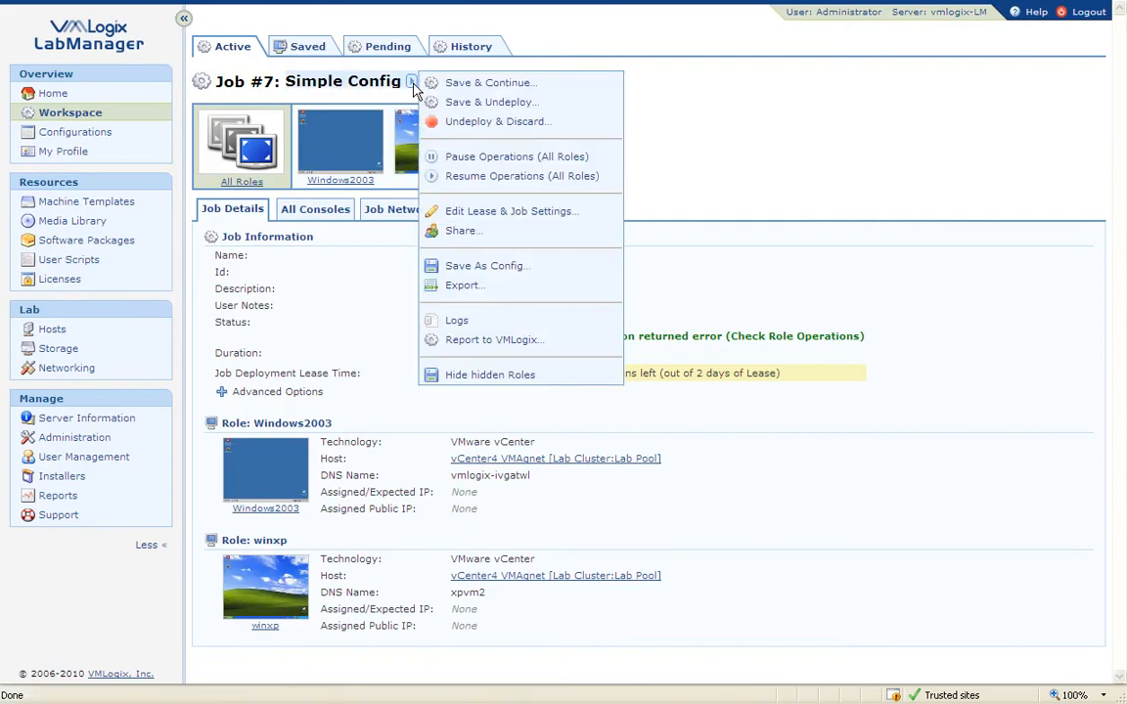
pyautogui.click(501, 232)
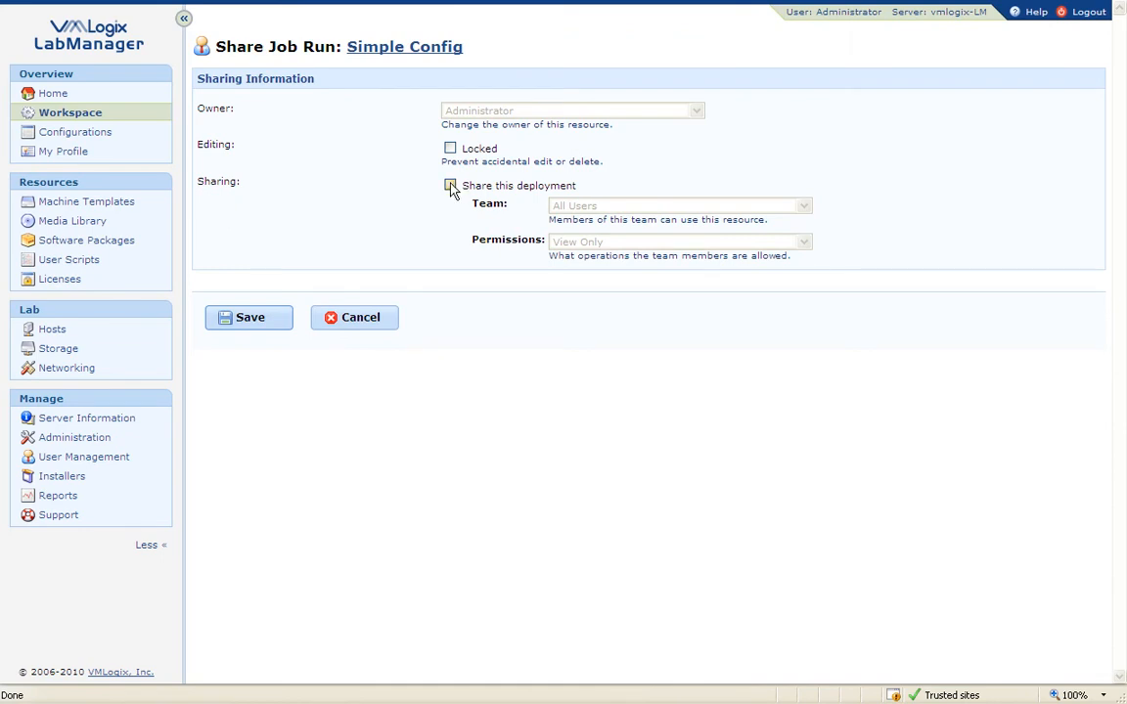
# Step: Share the deployment with Development Team at View & Edit permission and save
pyautogui.click(450, 186)
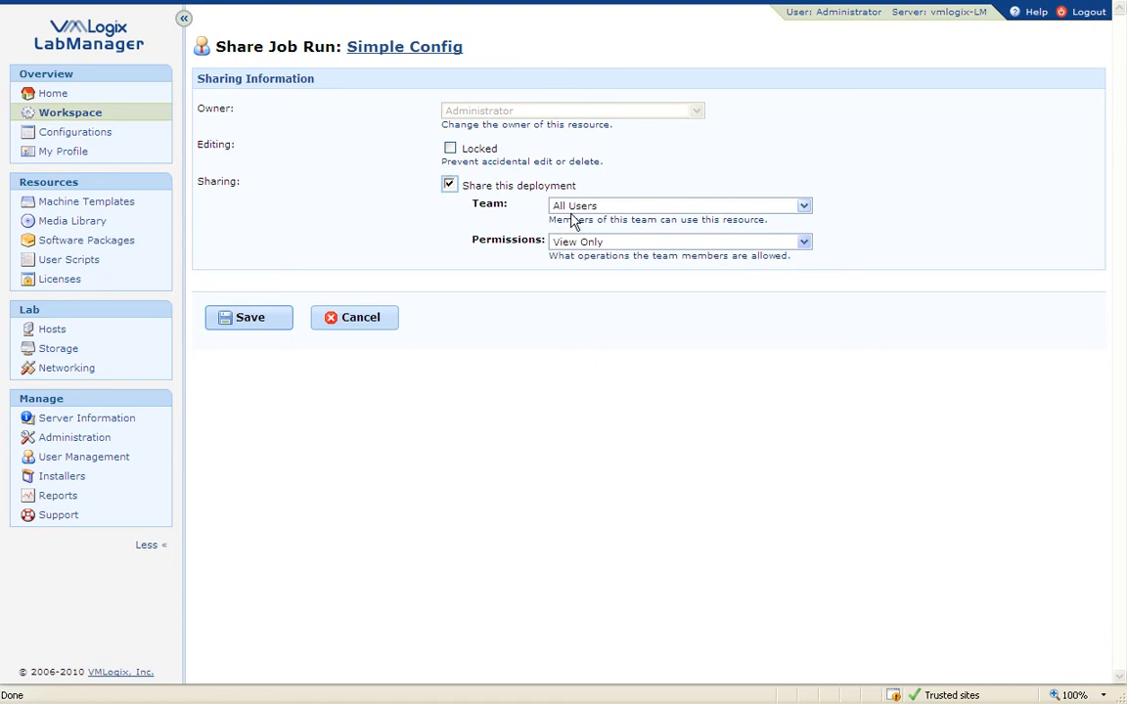
pyautogui.click(627, 207)
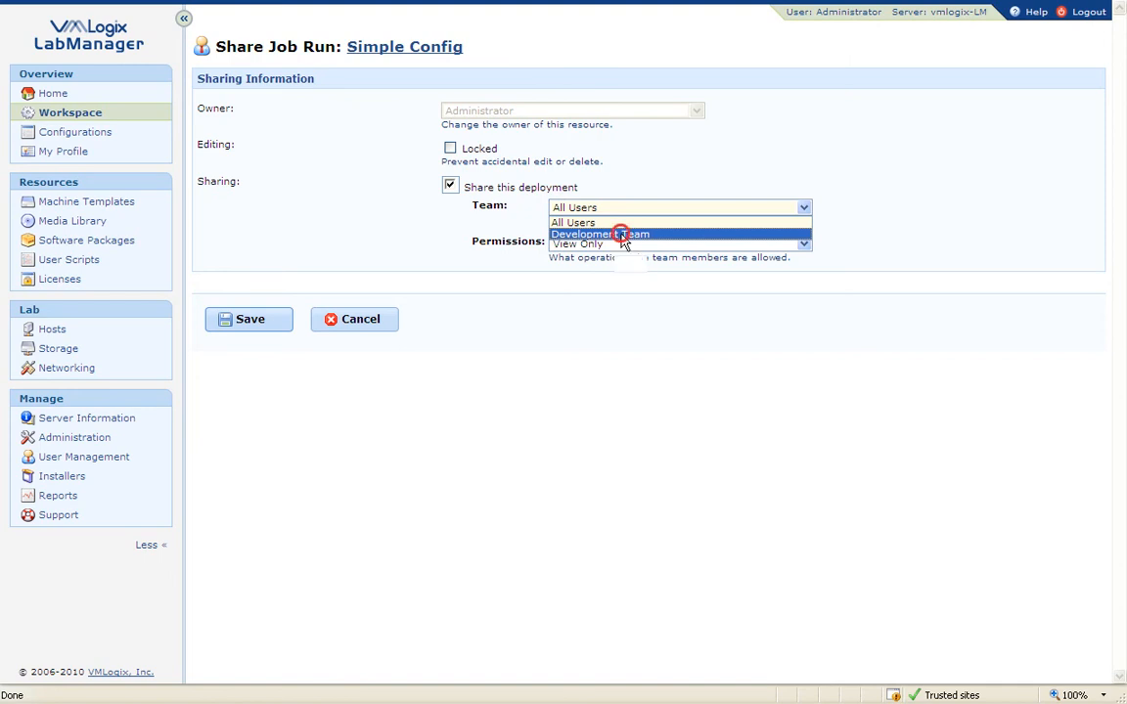
pyautogui.click(621, 235)
pyautogui.click(620, 246)
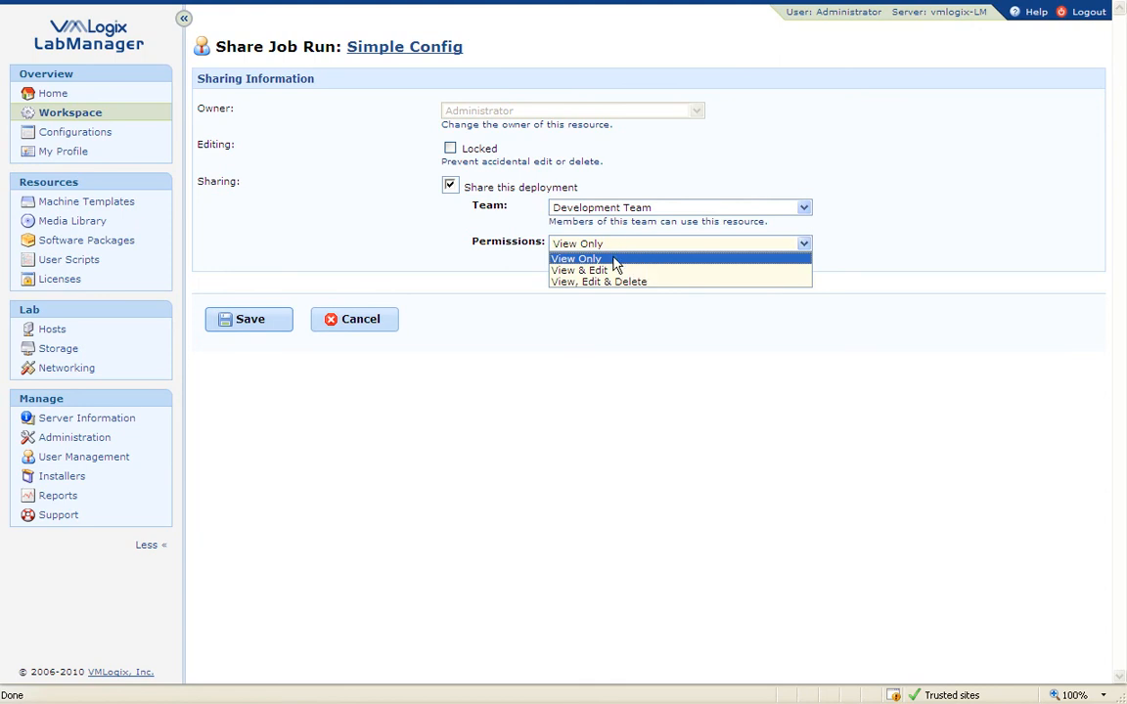
pyautogui.click(606, 272)
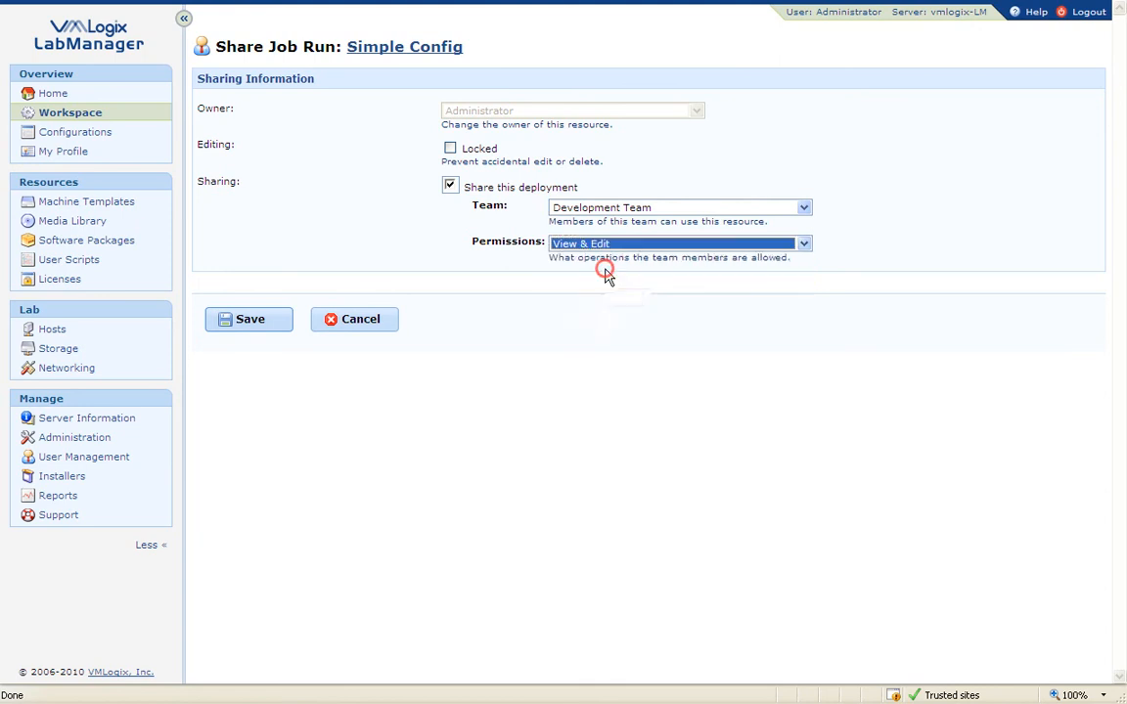
pyautogui.click(608, 246)
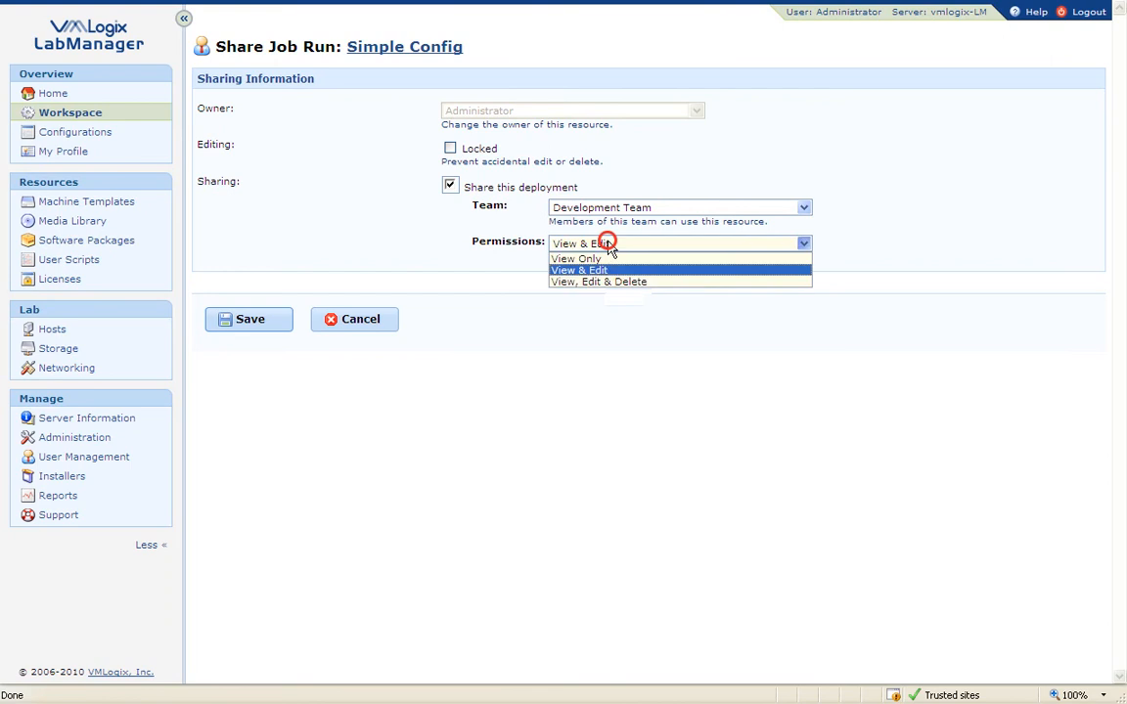
pyautogui.click(609, 267)
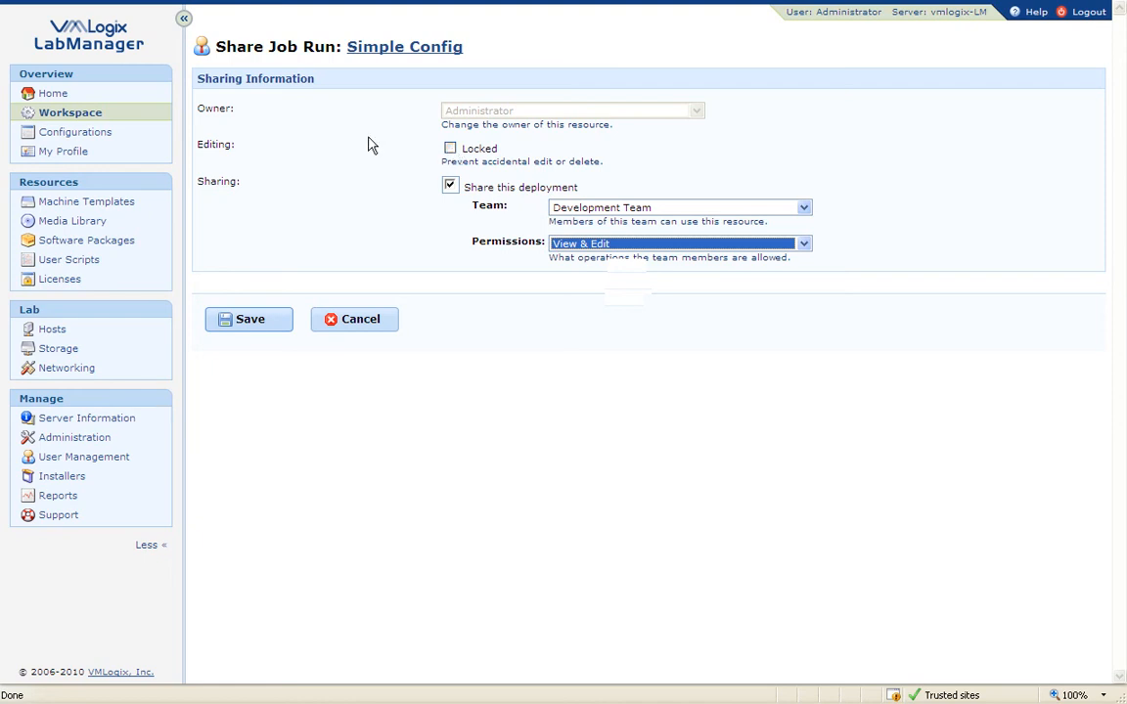
pyautogui.click(260, 320)
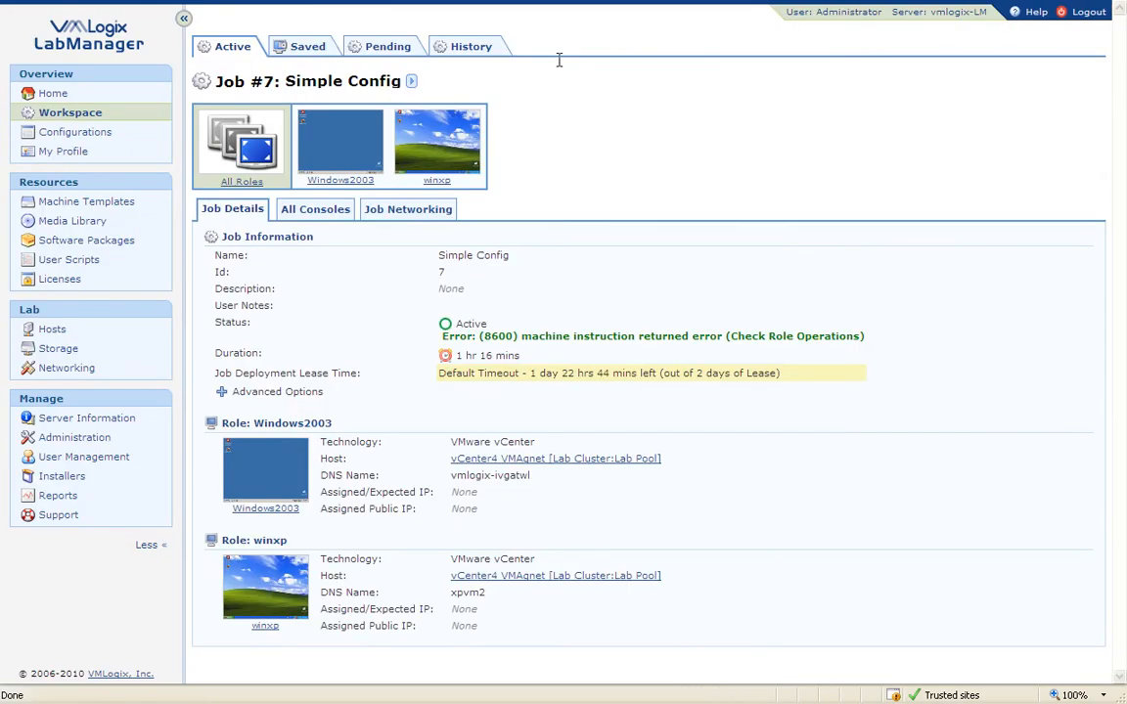
# Step: Return to the Active Jobs list, then log out of the Administrator account
pyautogui.click(79, 113)
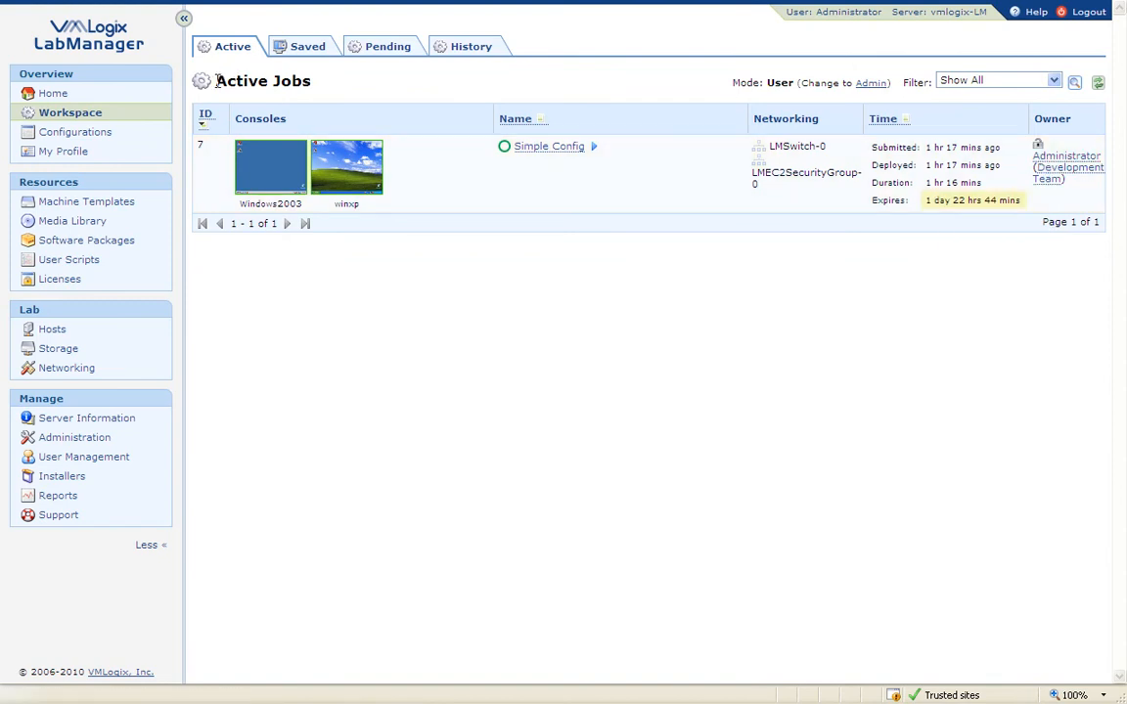
pyautogui.moveTo(218, 81); pyautogui.dragTo(281, 84)
pyautogui.moveTo(1058, 172)
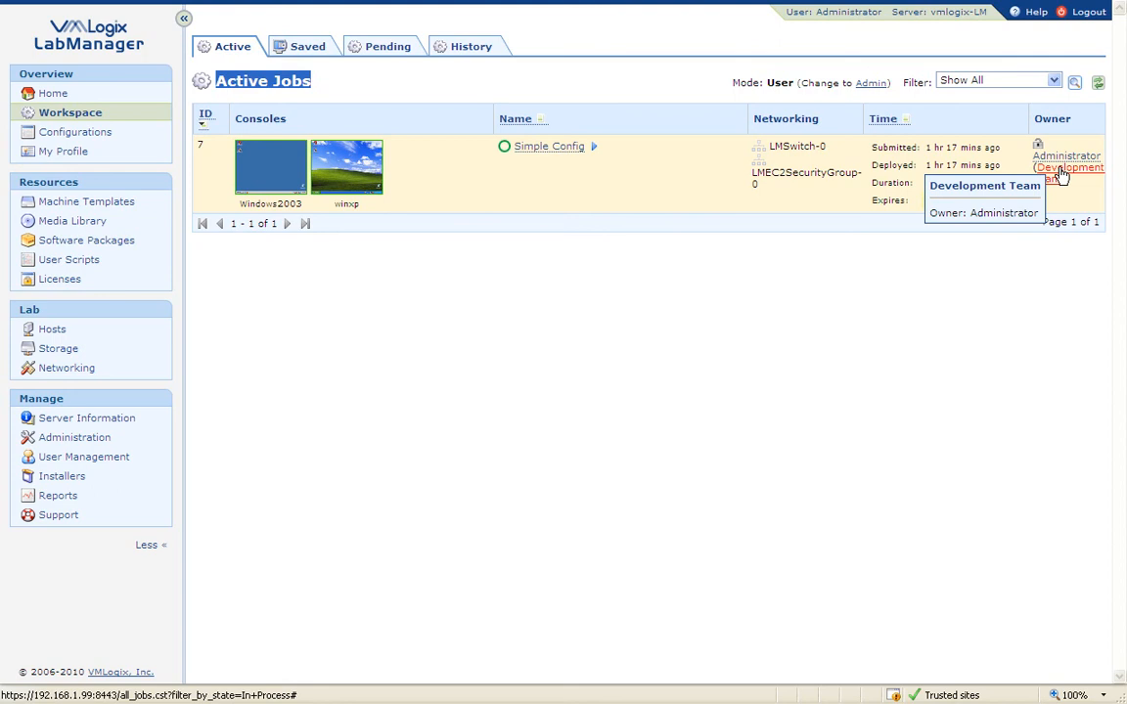
pyautogui.click(1087, 12)
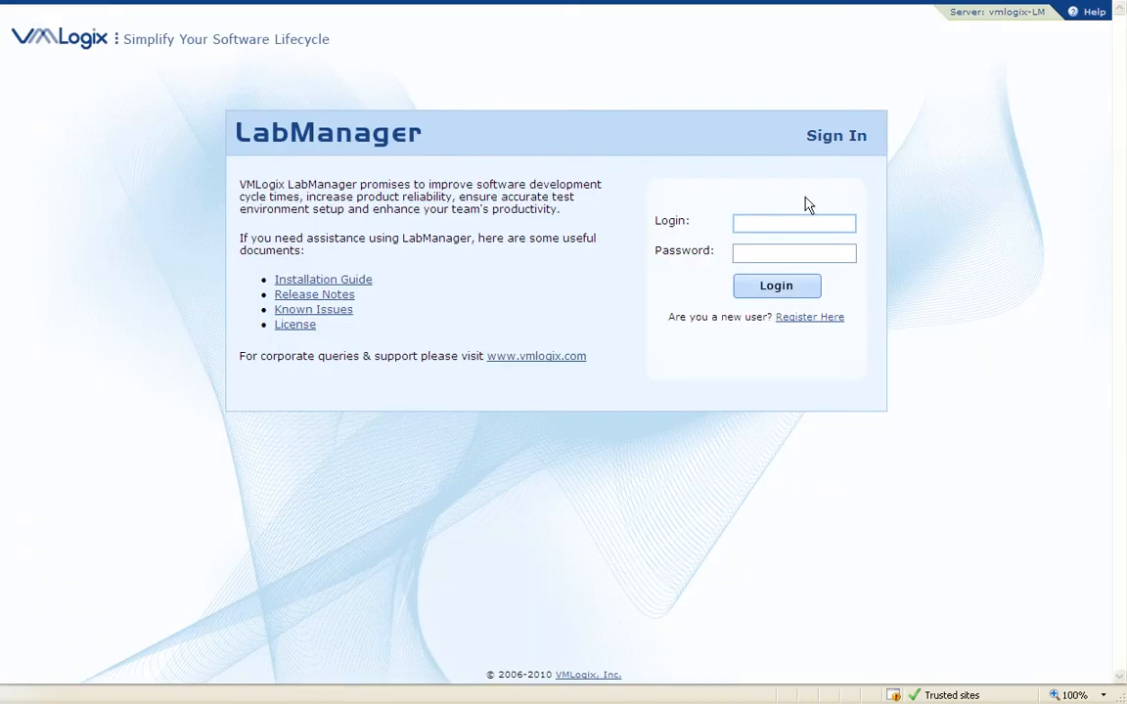
# Step: Sign in as the regular user and open Simple Config's Windows2003 console
pyautogui.click(782, 219)
pyautogui.click(754, 250)
pyautogui.click(773, 286)
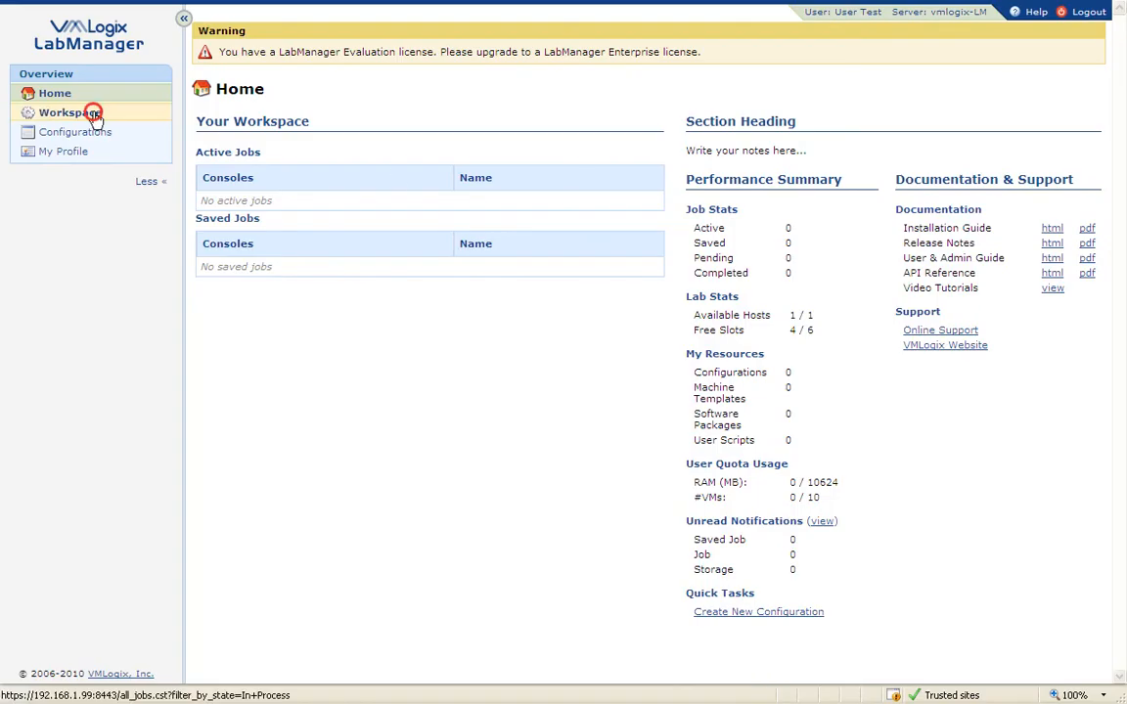
pyautogui.click(86, 112)
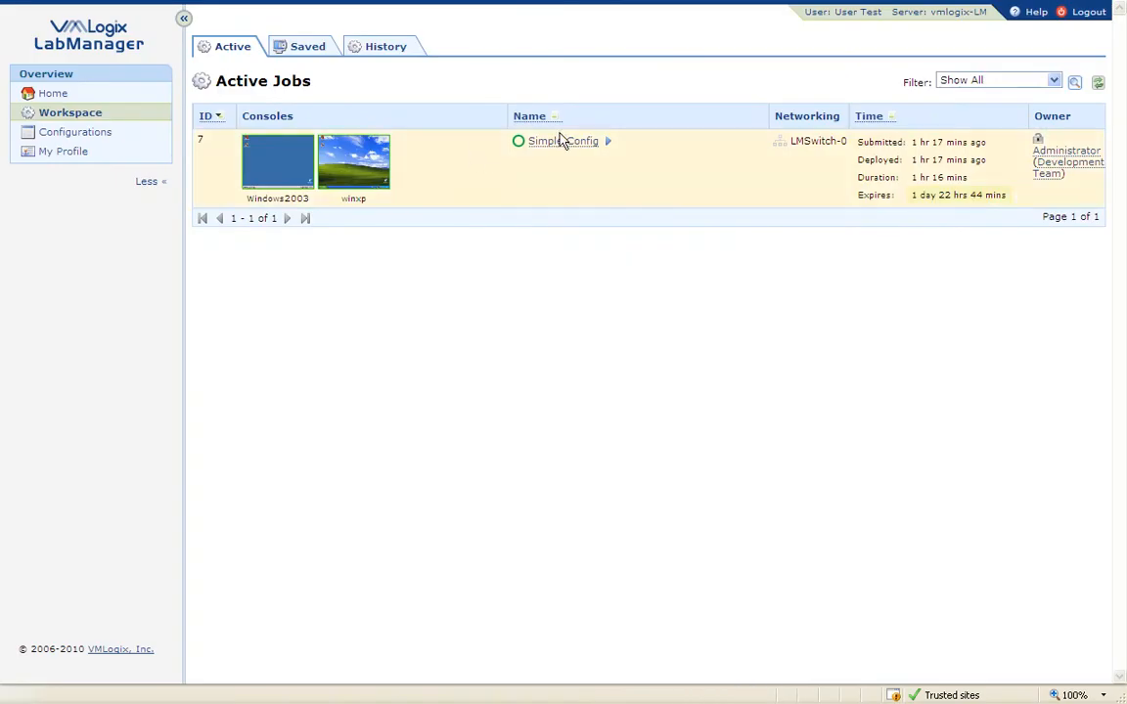
pyautogui.moveTo(560, 141)
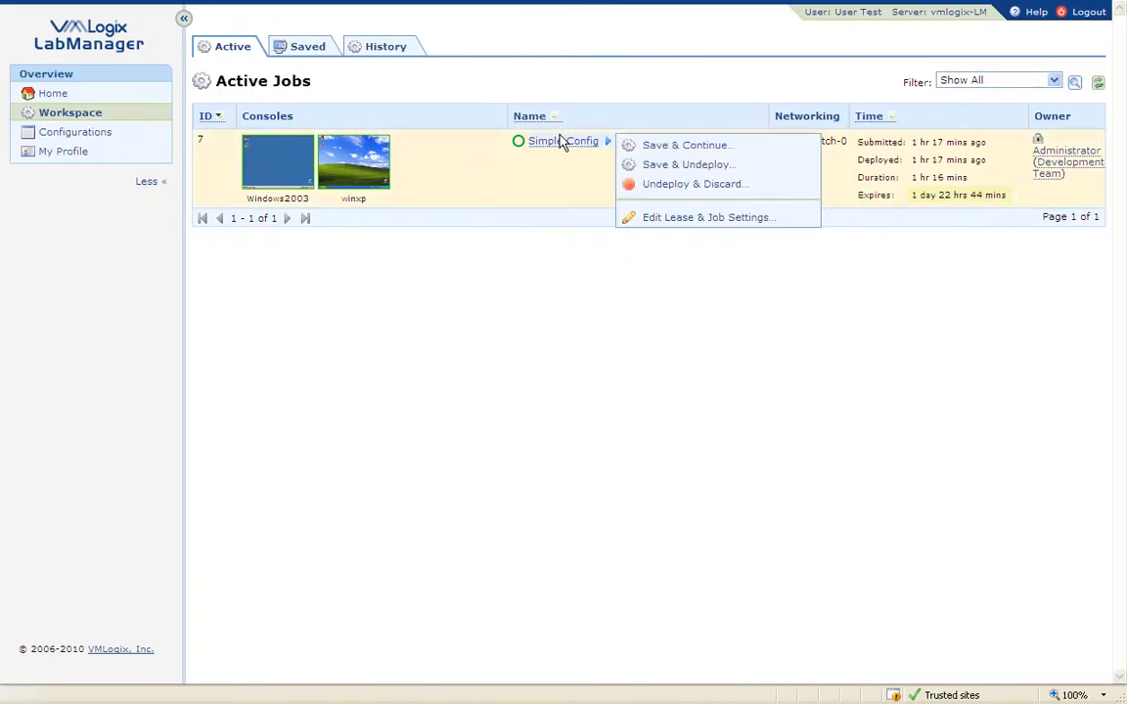
pyautogui.click(272, 170)
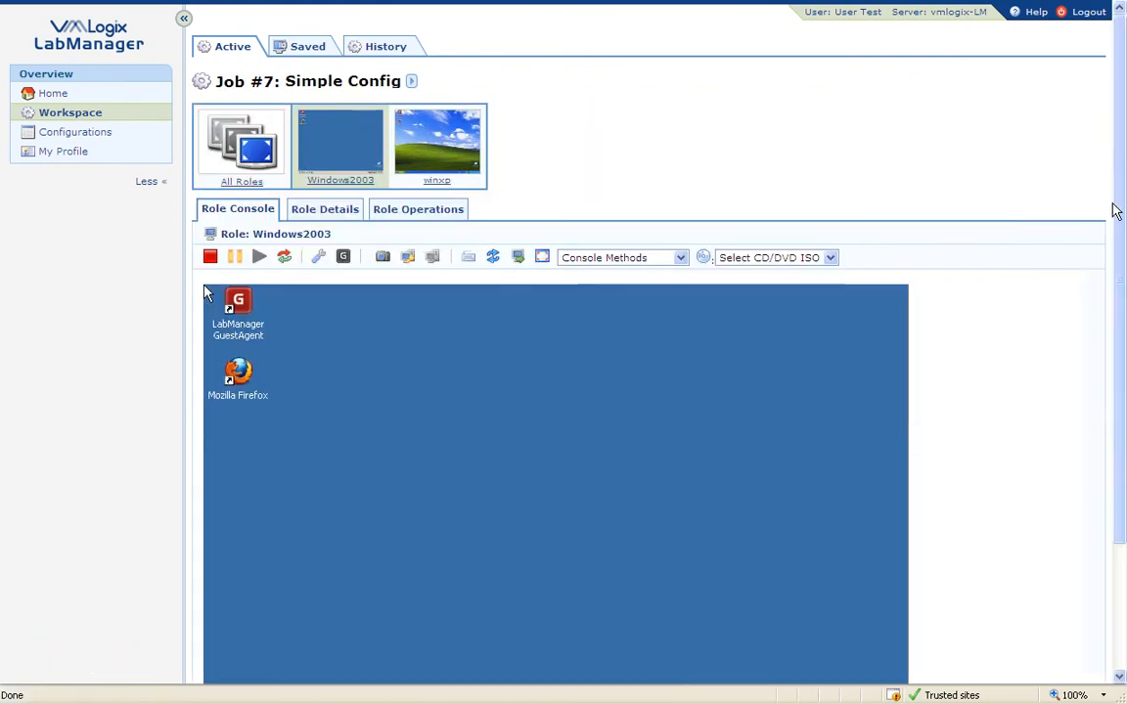
# Step: Try the guest desktop's context menu, then reload the Windows2003 role view
pyautogui.moveTo(1123, 216); pyautogui.dragTo(1117, 342)
pyautogui.rightClick(501, 313)
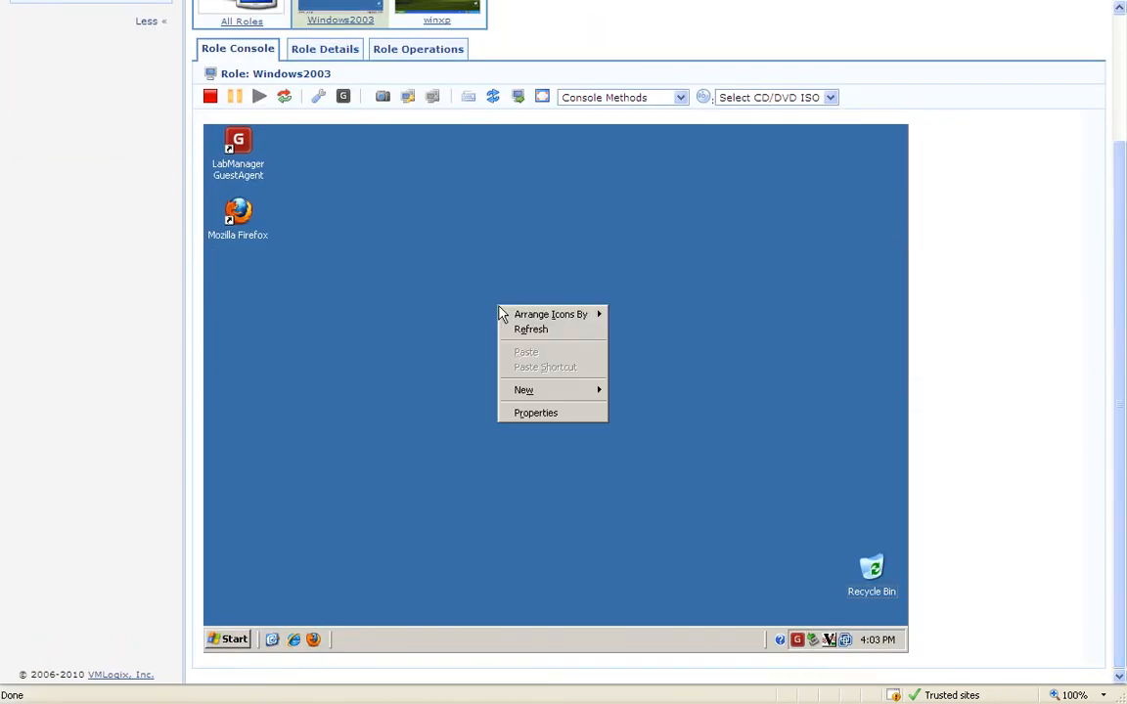
pyautogui.rightClick(432, 253)
pyautogui.click(381, 200)
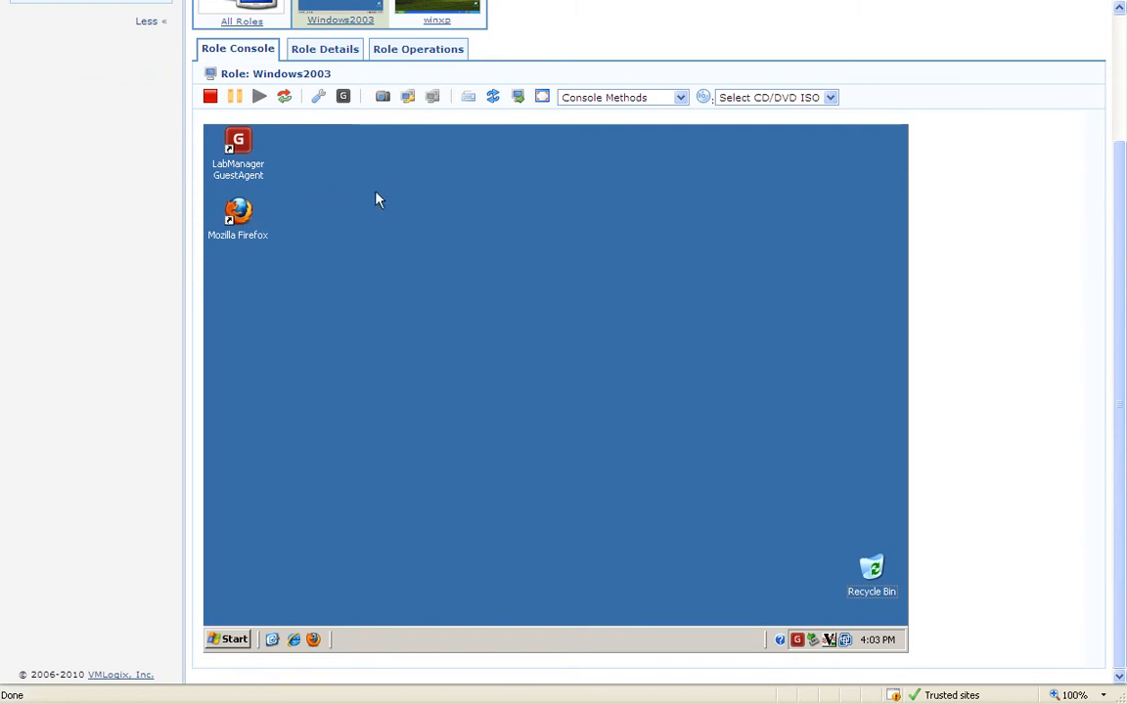
pyautogui.rightClick(636, 252)
pyautogui.click(619, 239)
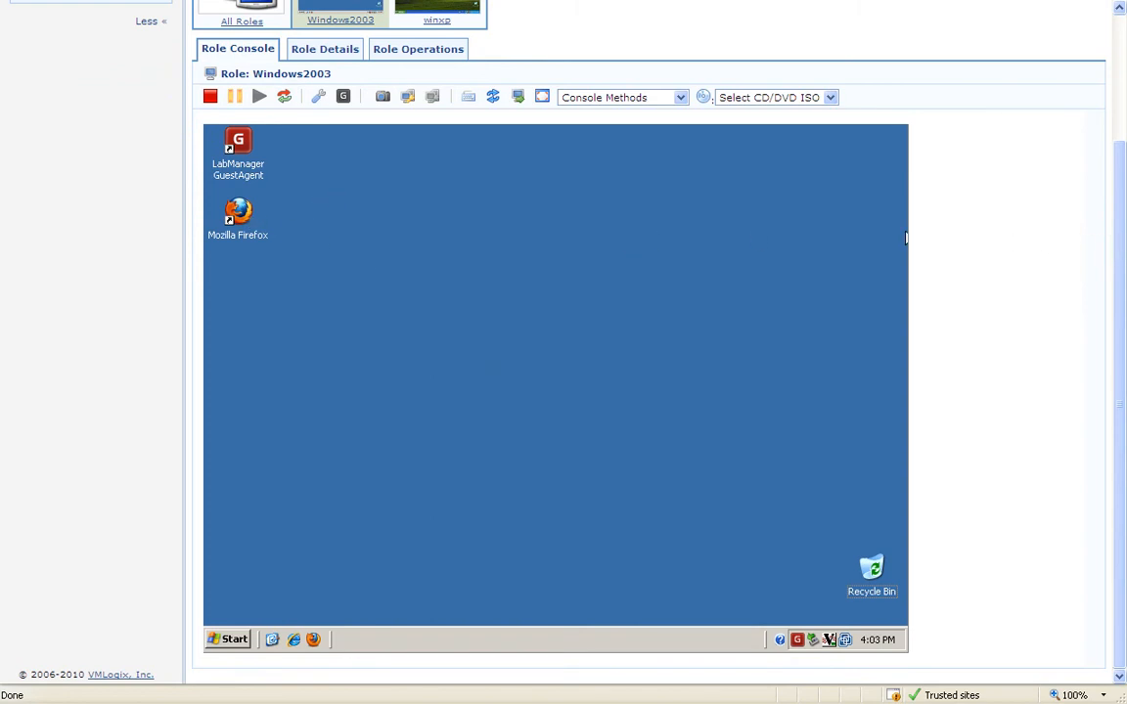
pyautogui.moveTo(1118, 256); pyautogui.dragTo(1117, 190)
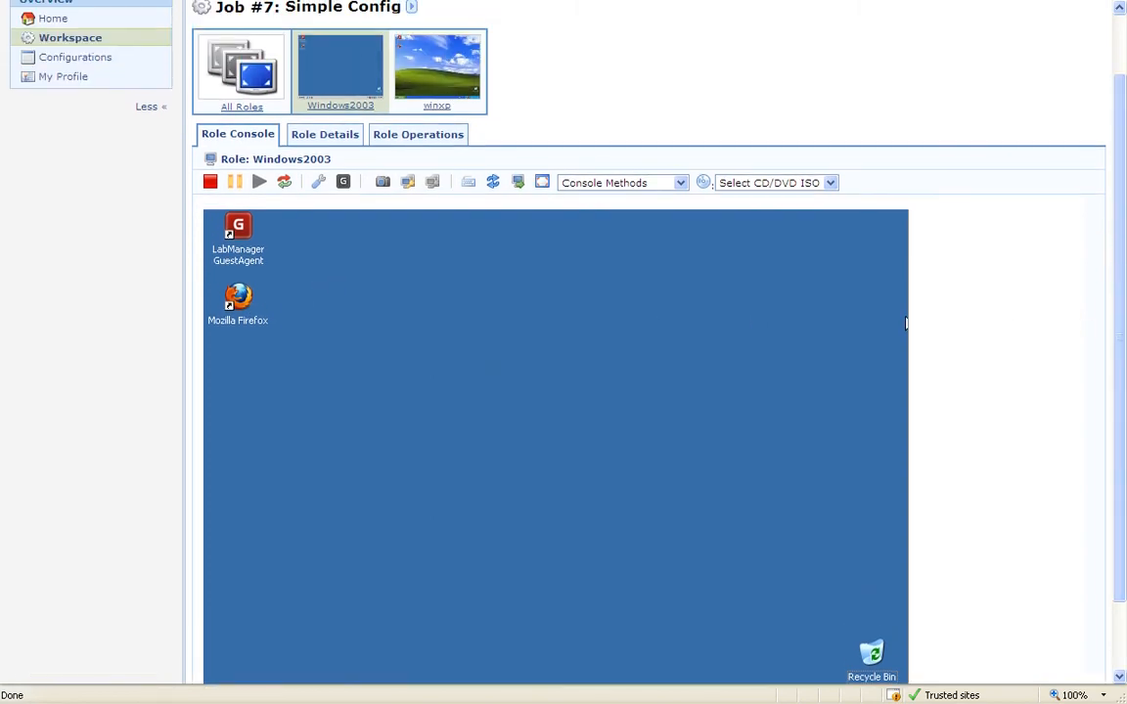
pyautogui.click(339, 87)
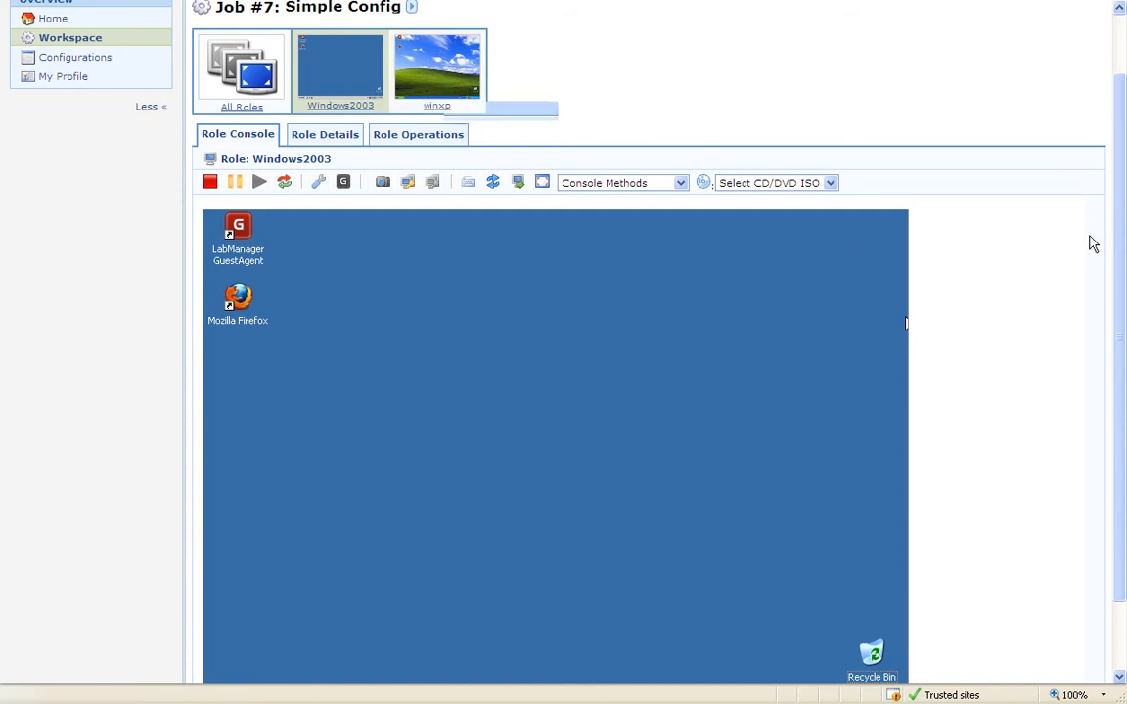
pyautogui.moveTo(1118, 261); pyautogui.dragTo(1122, 156)
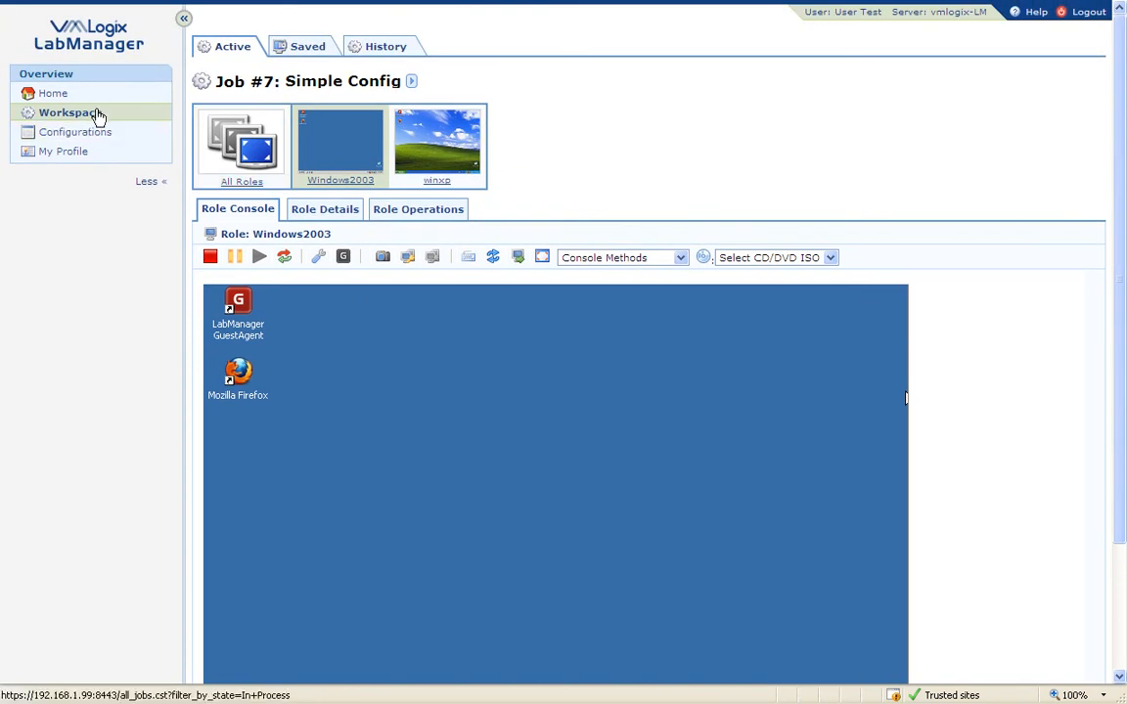
# Step: Log out of the user account and sign in as Administrator
pyautogui.click(1087, 12)
pyautogui.doubleClick(737, 223)
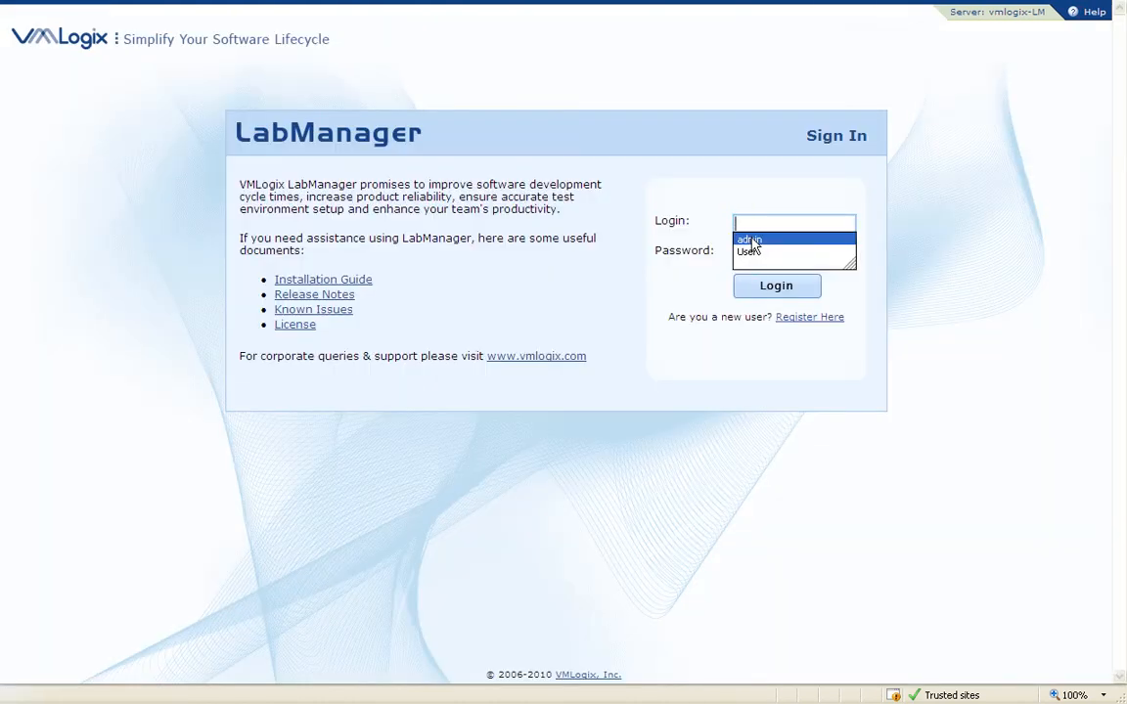
pyautogui.click(749, 240)
pyautogui.click(771, 285)
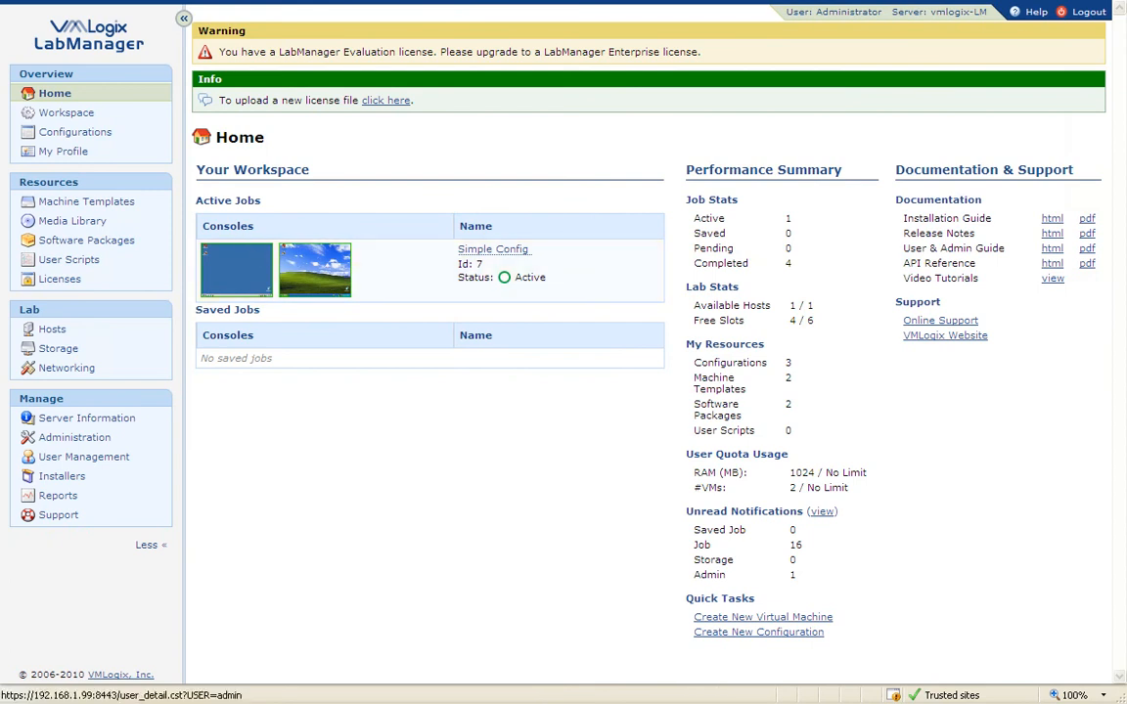
# Step: Open the 1to1 IPZone Job configuration's Share settings
pyautogui.click(118, 135)
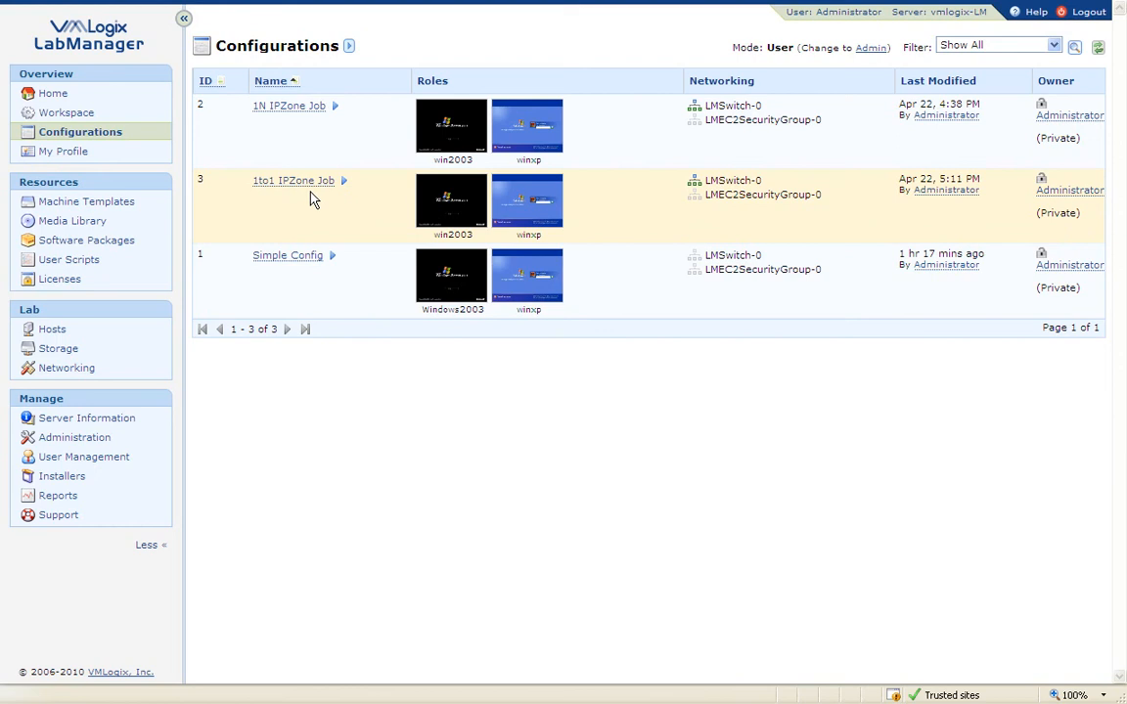
pyautogui.moveTo(306, 188)
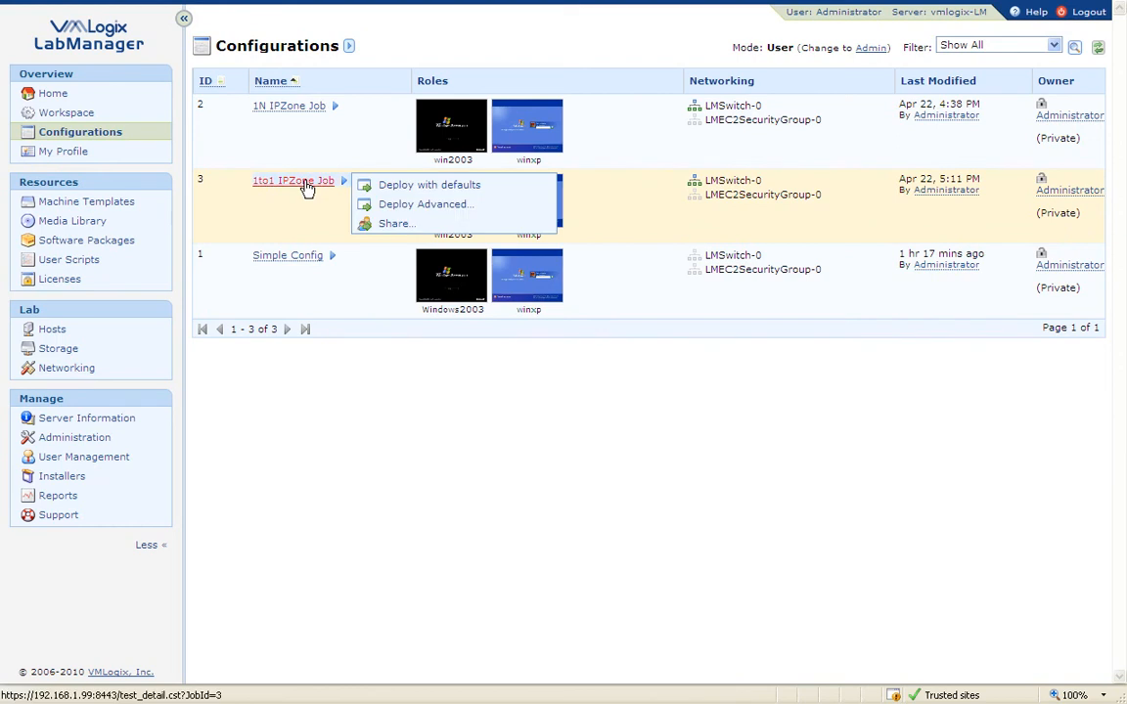
pyautogui.click(305, 185)
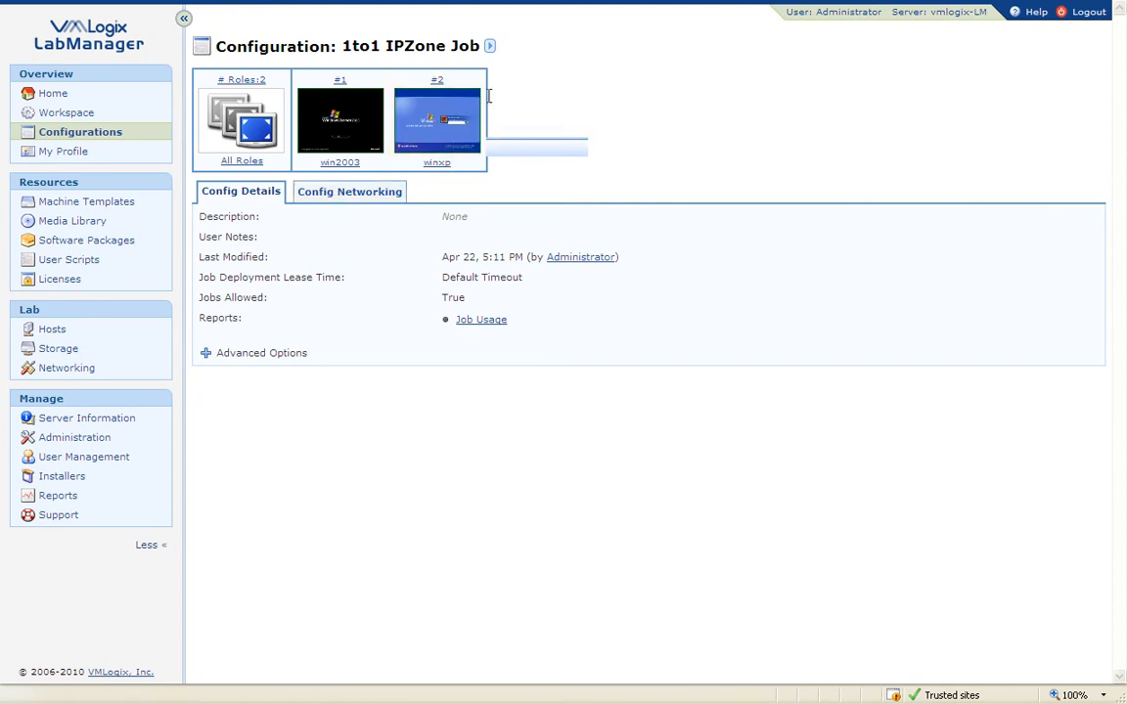
pyautogui.click(489, 46)
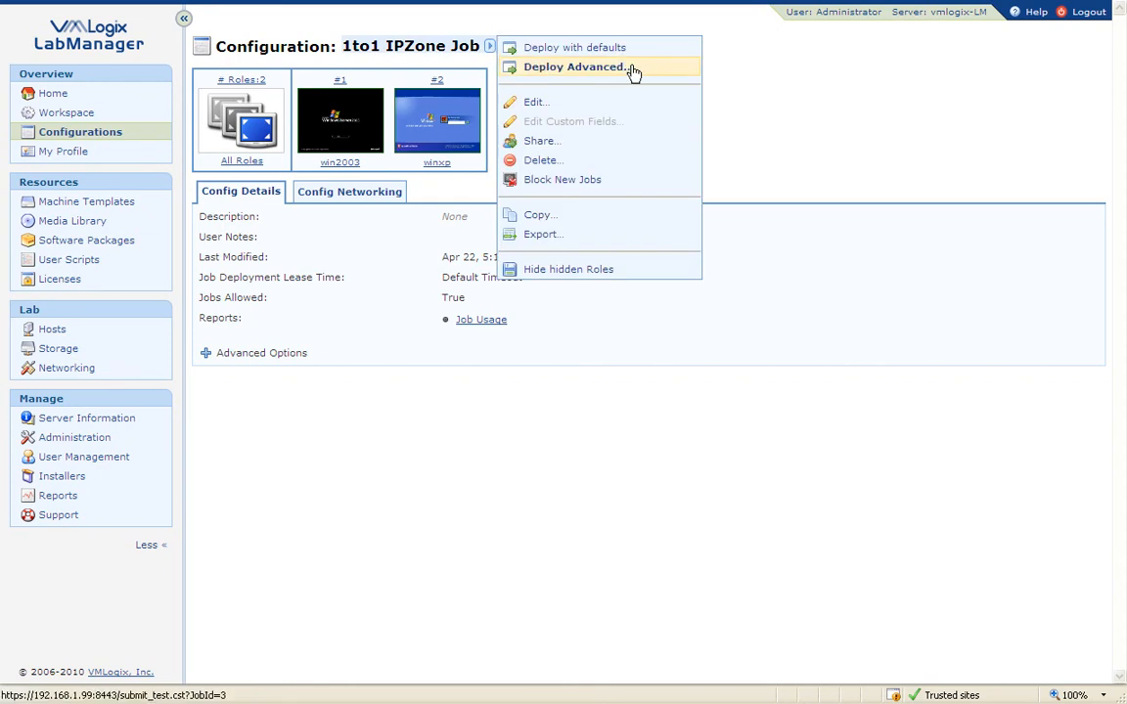
pyautogui.click(577, 141)
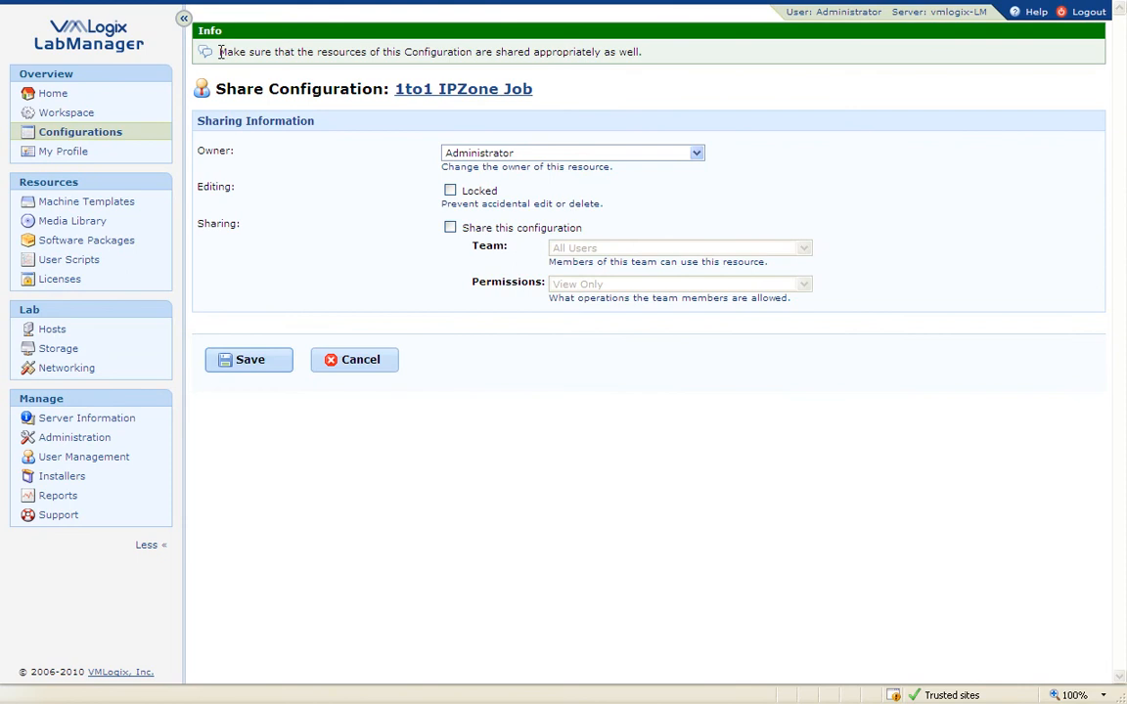
# Step: Turn on sharing for 1to1 IPZone Job, keeping All Users and View Only, and save
pyautogui.moveTo(221, 52); pyautogui.dragTo(648, 52)
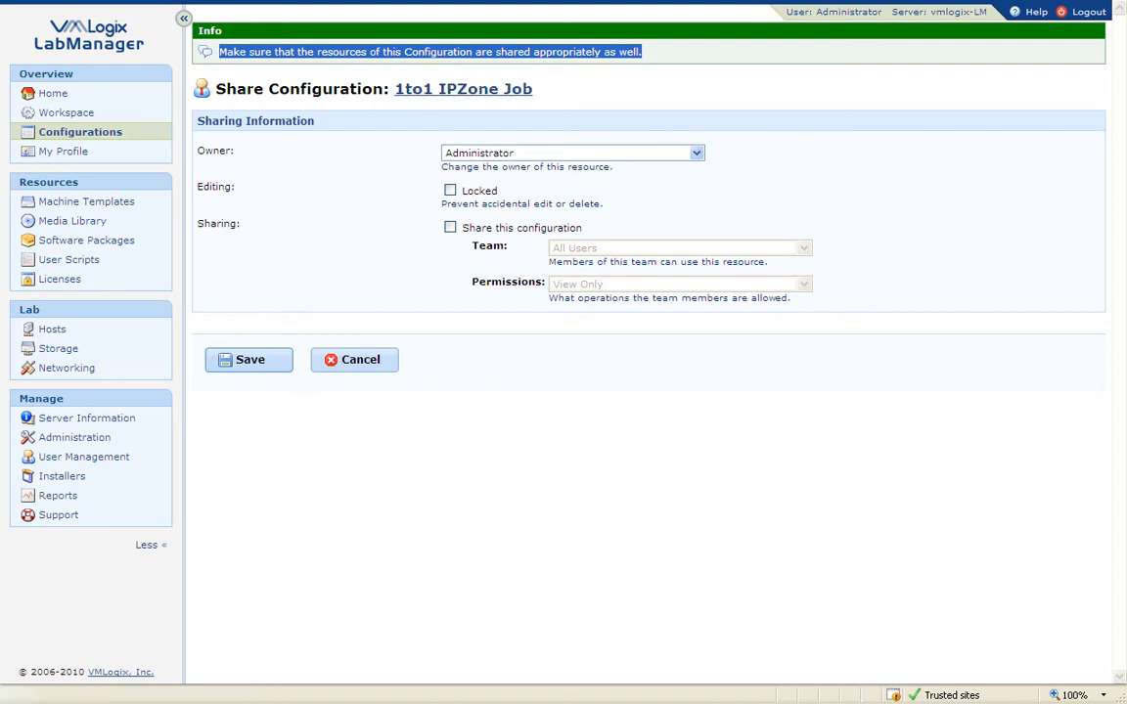
pyautogui.click(450, 228)
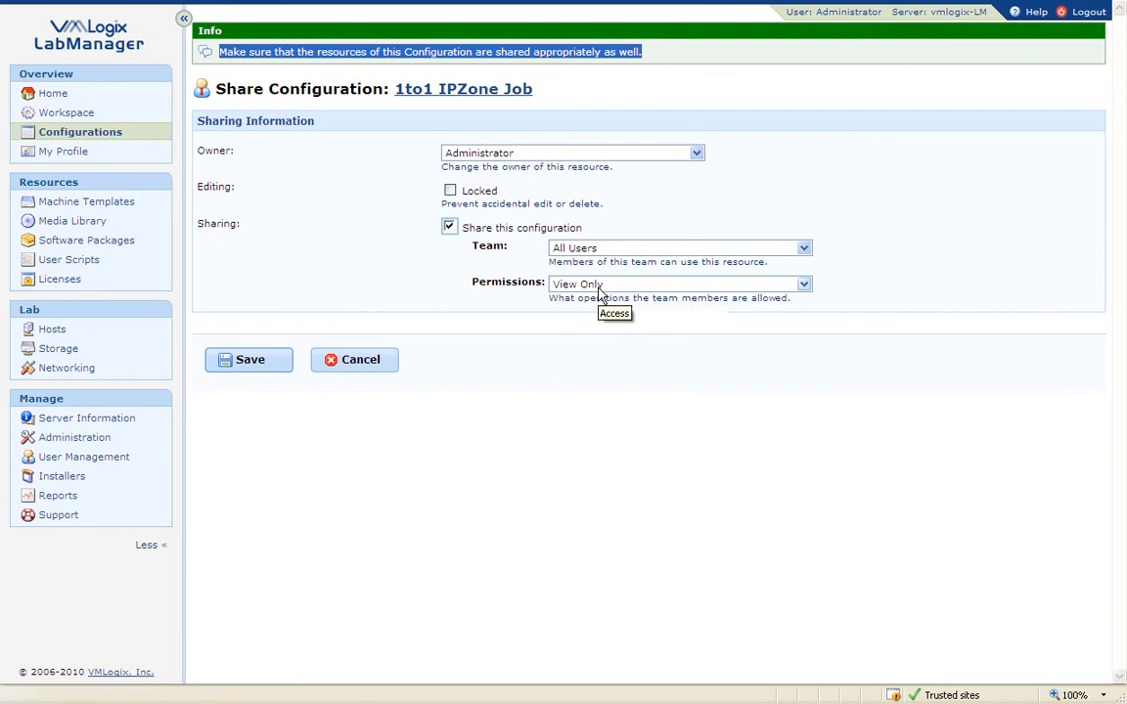
pyautogui.click(262, 366)
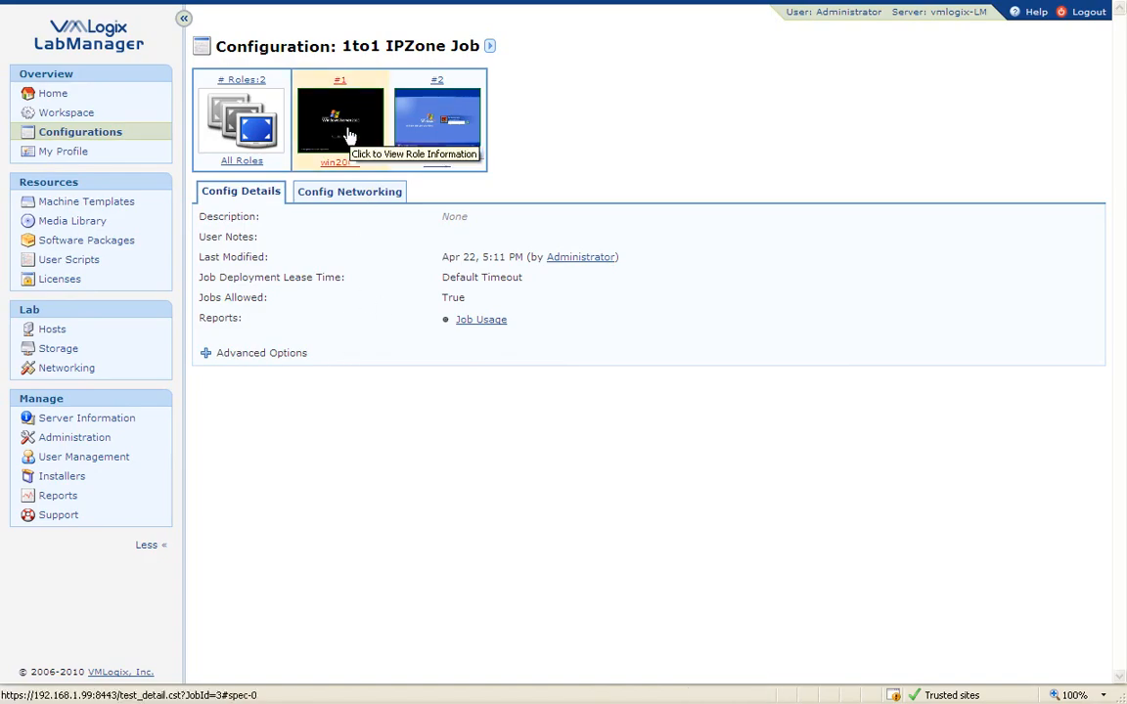
# Step: Open the win2003 role's Windows2003_SP2_Template machine template in a new tab
pyautogui.click(349, 193)
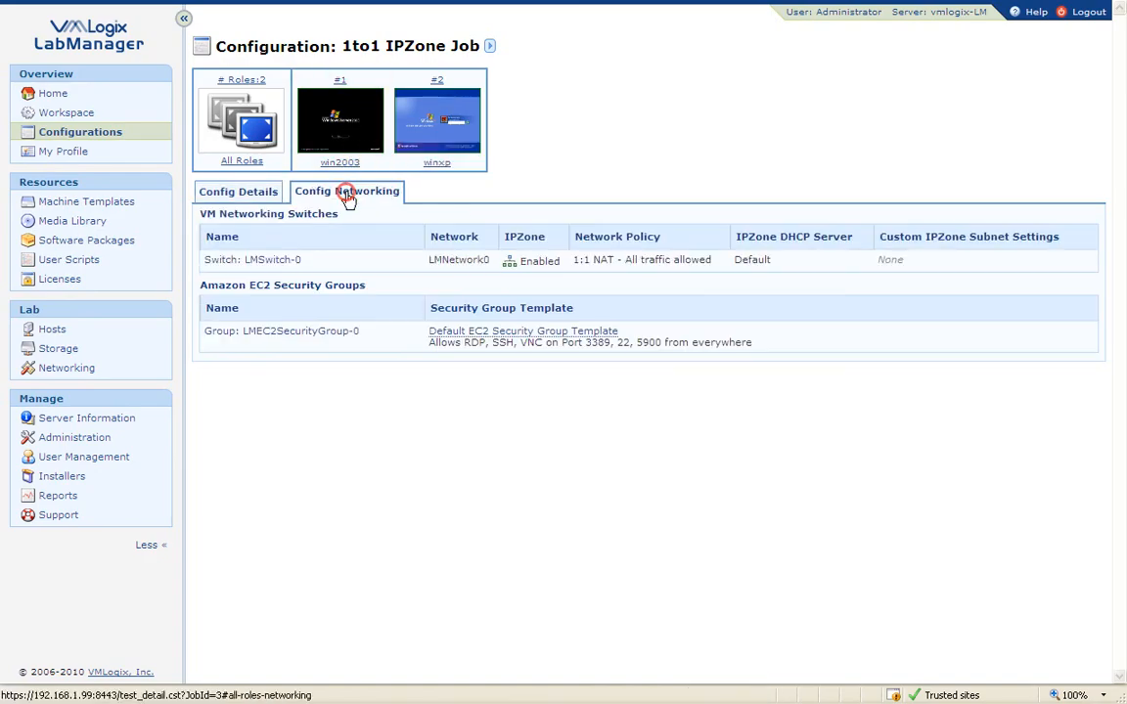
pyautogui.click(347, 125)
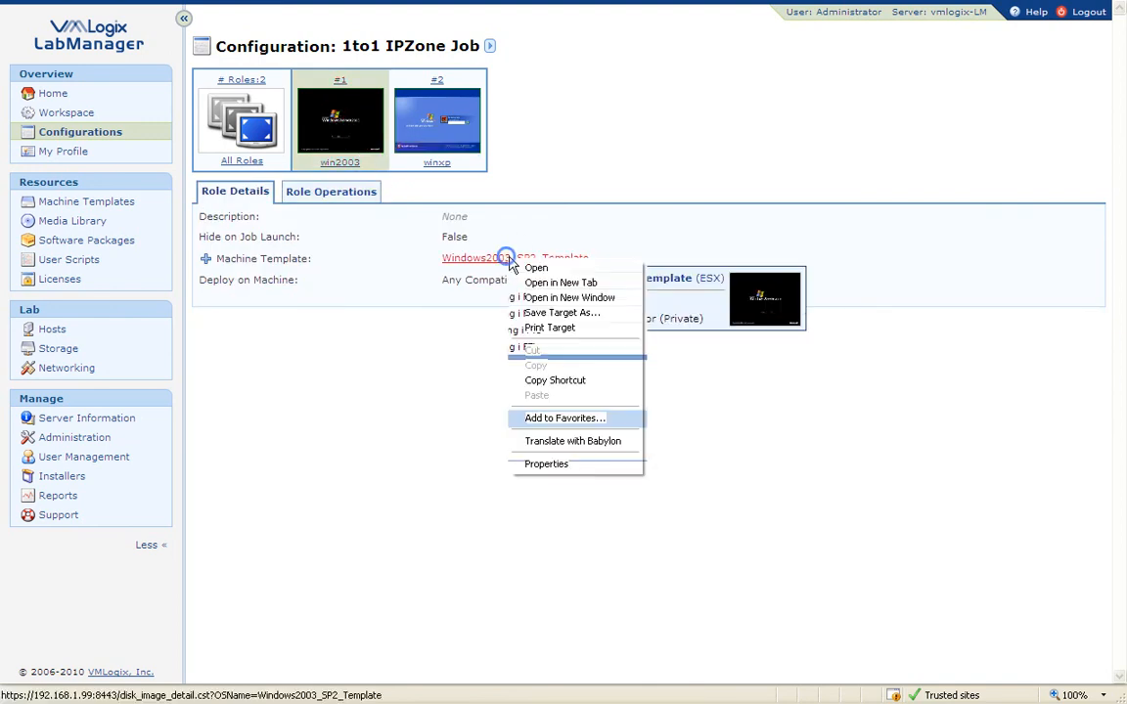
pyautogui.click(561, 283)
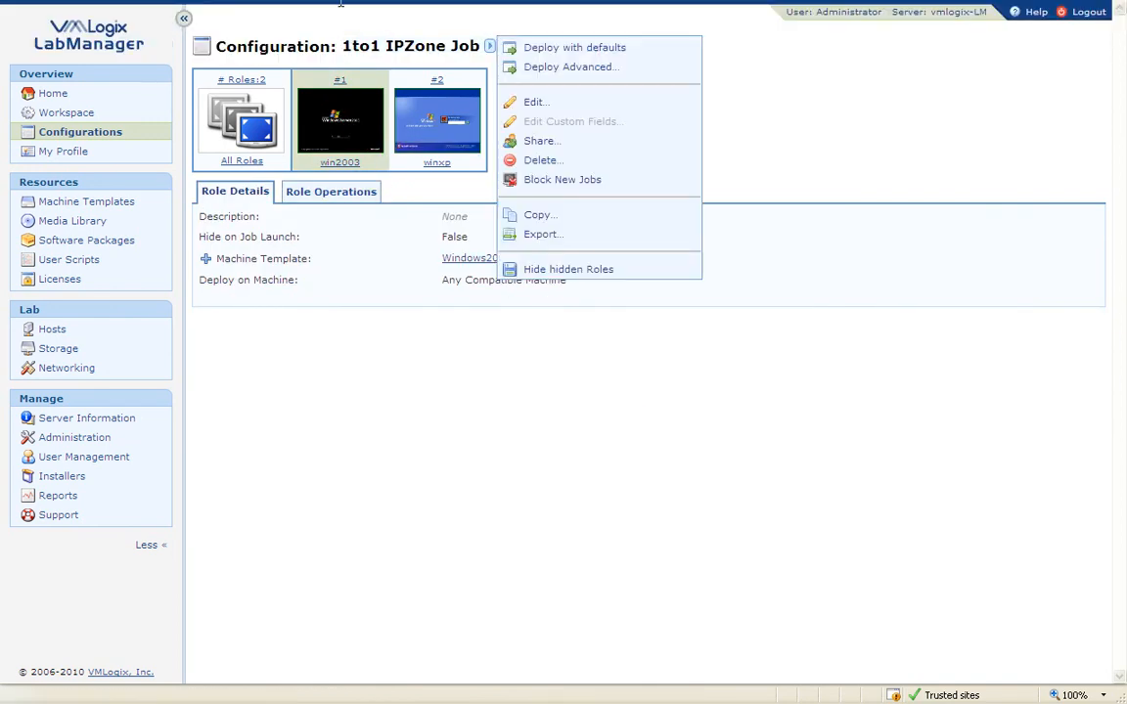
pyautogui.click(342, 43)
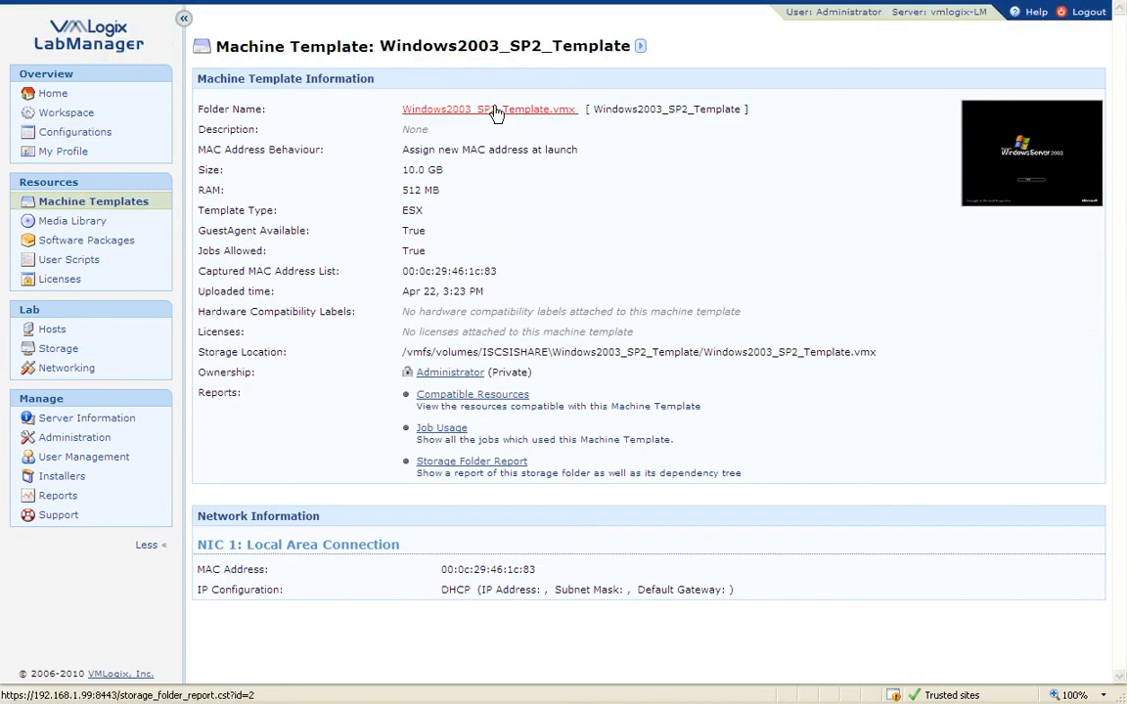
# Step: Turn on sharing for the template, keeping All Users and View Only, and save
pyautogui.click(639, 46)
pyautogui.click(693, 182)
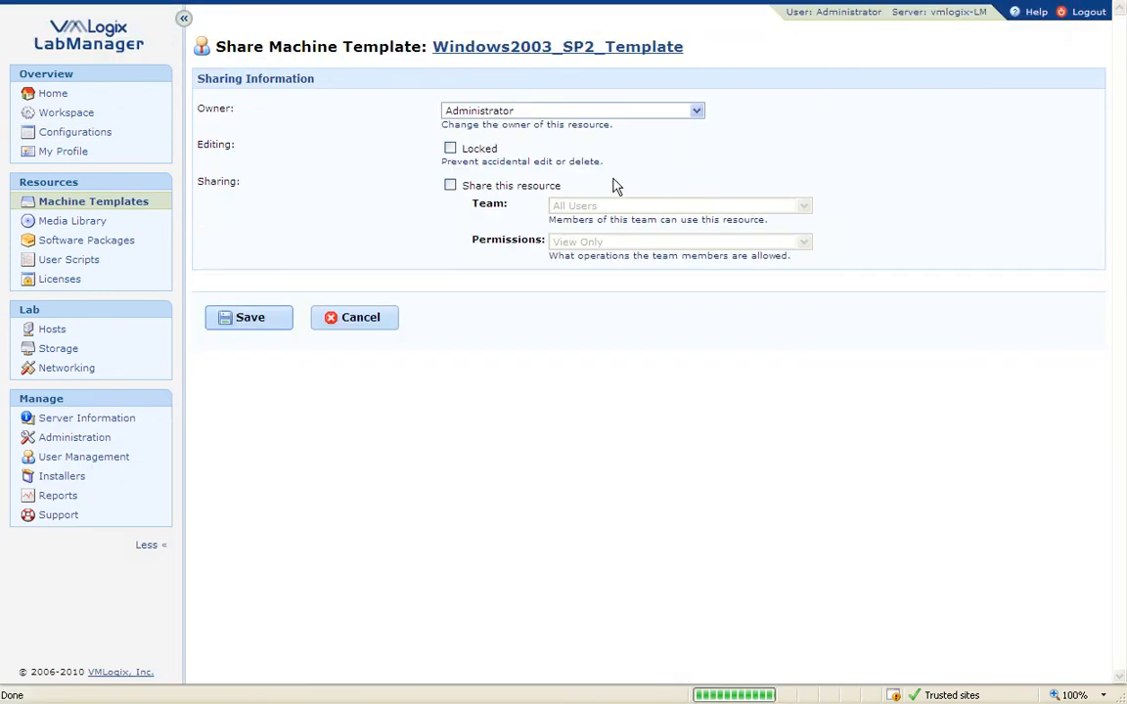
pyautogui.click(449, 184)
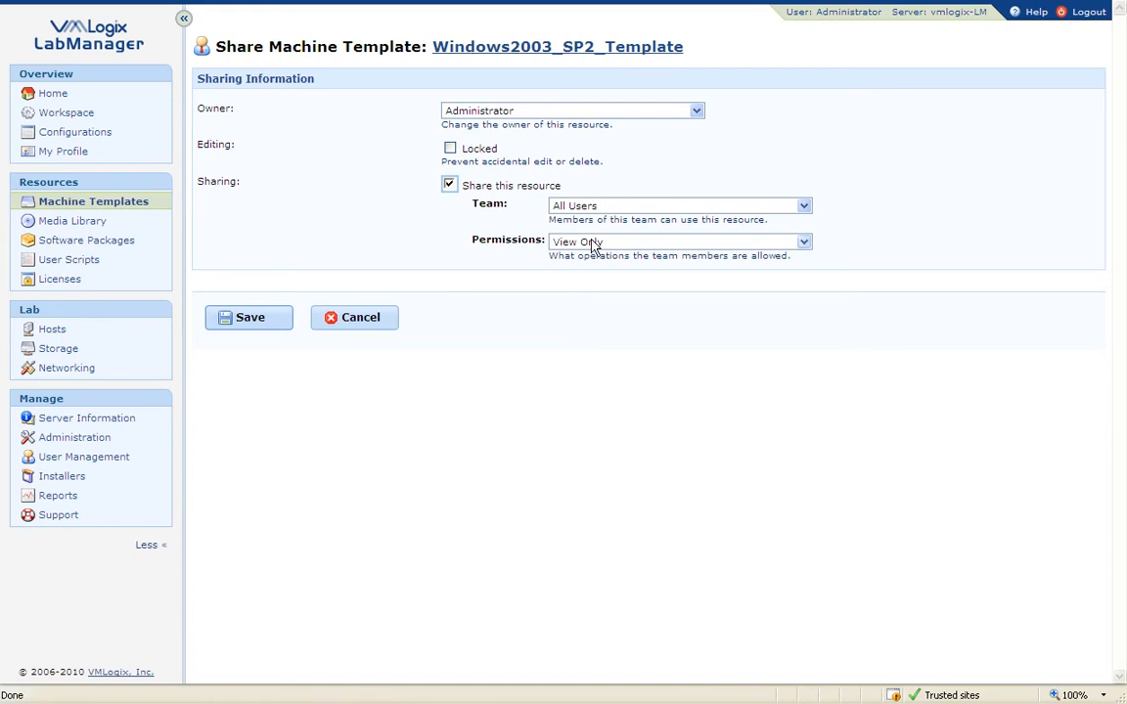
pyautogui.click(258, 315)
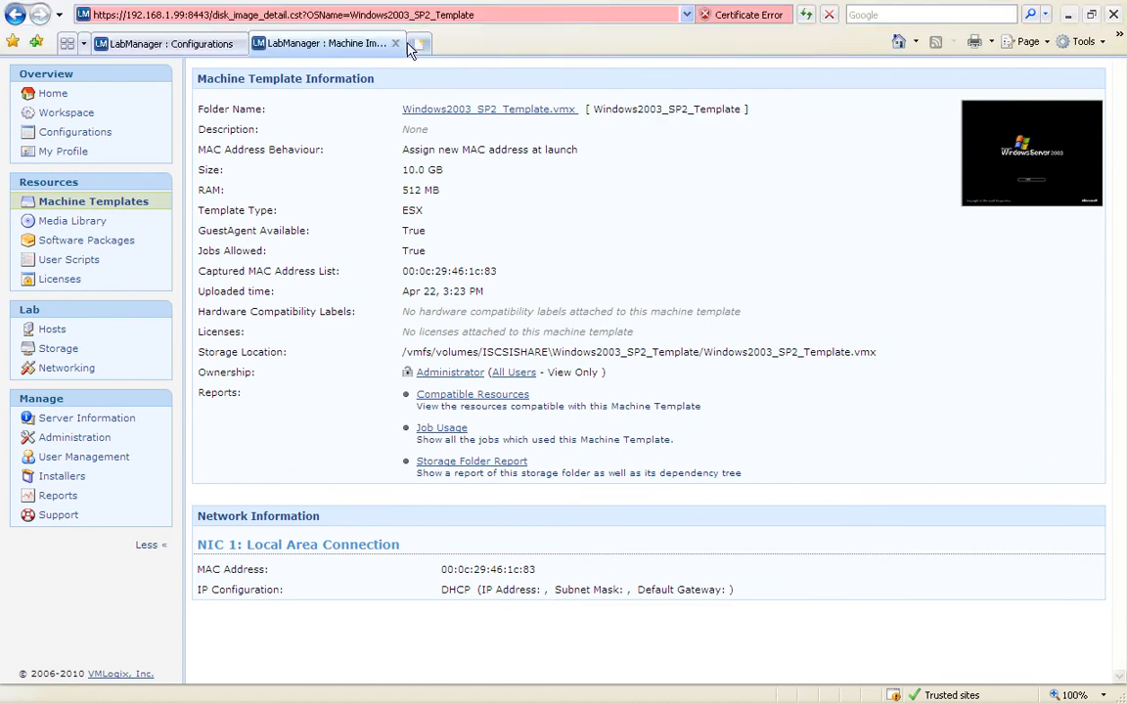
# Step: Open the WindowsXP SP3_Template machine template in a new tab
pyautogui.click(396, 43)
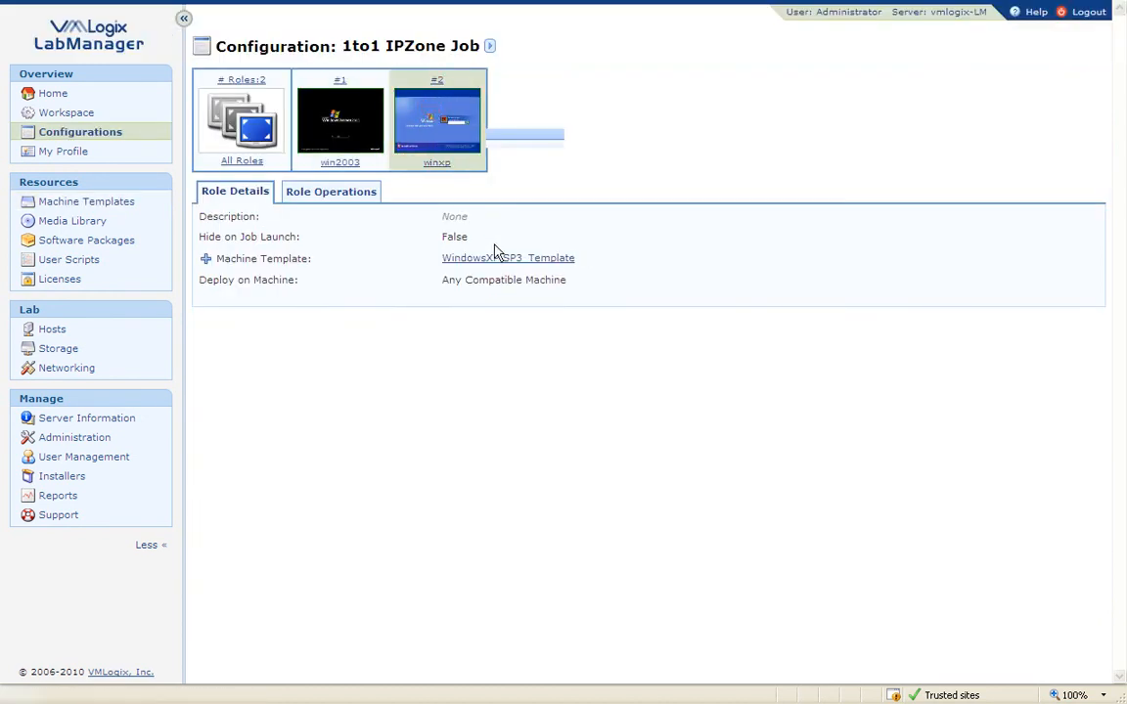
pyautogui.click(486, 258)
pyautogui.click(576, 277)
pyautogui.moveTo(354, 7)
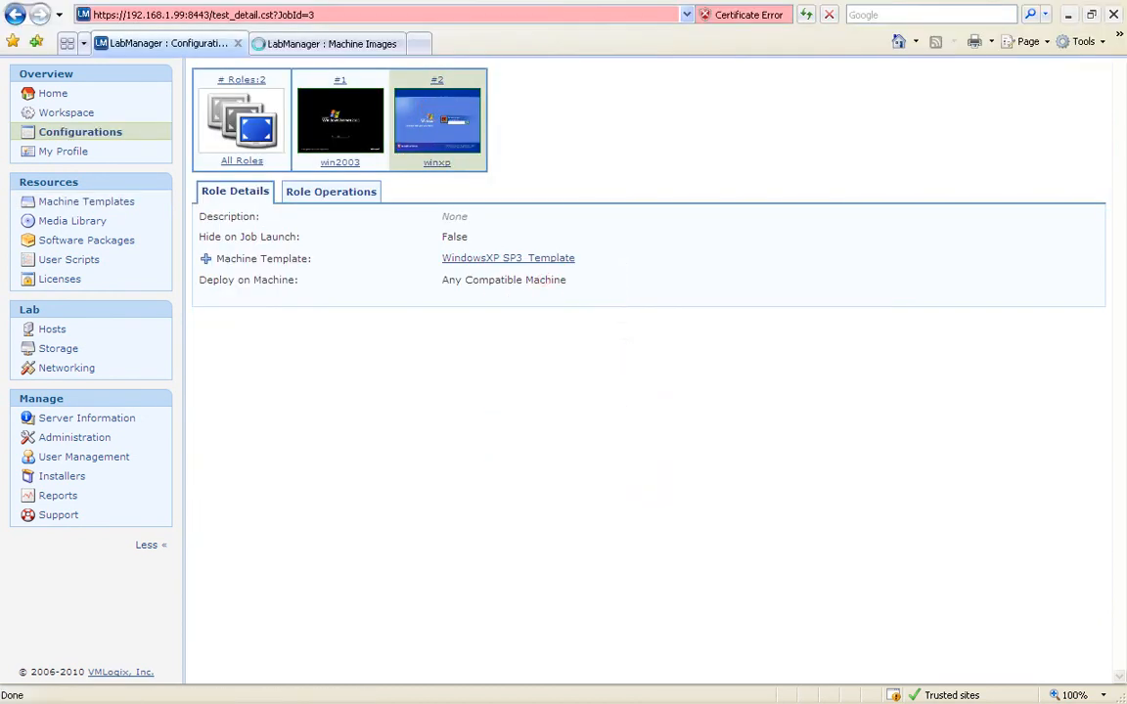
pyautogui.click(333, 44)
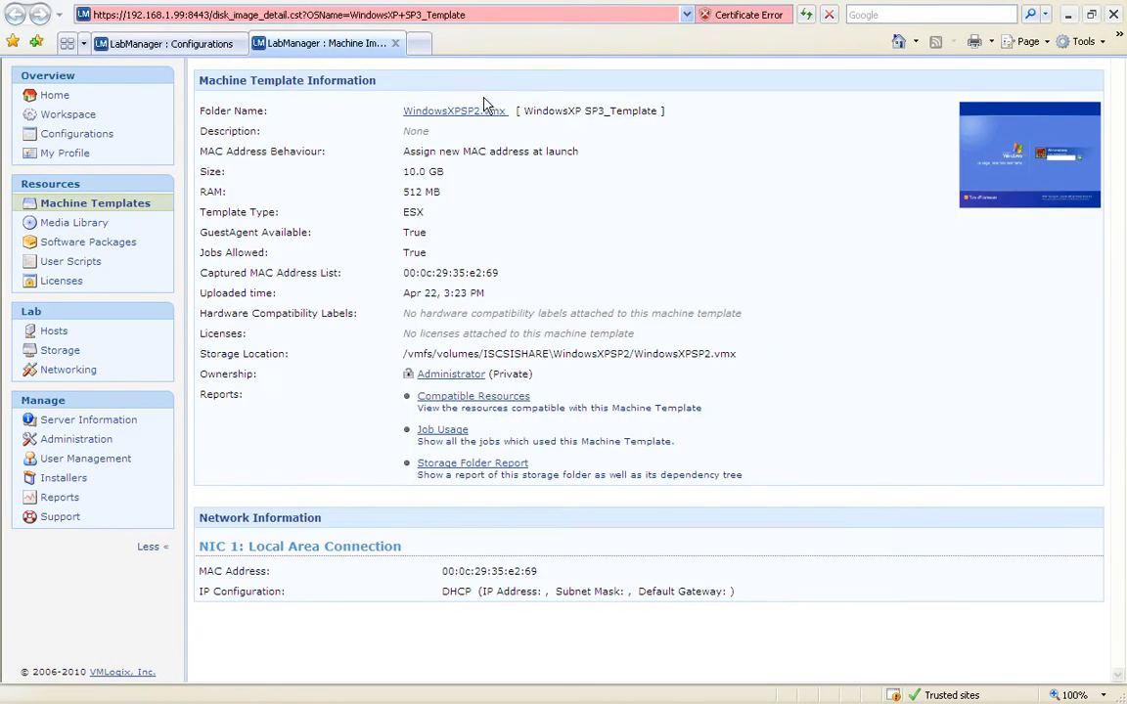
# Step: Share the WindowsXP template with All Users as View Only, then close its tab
pyautogui.click(616, 47)
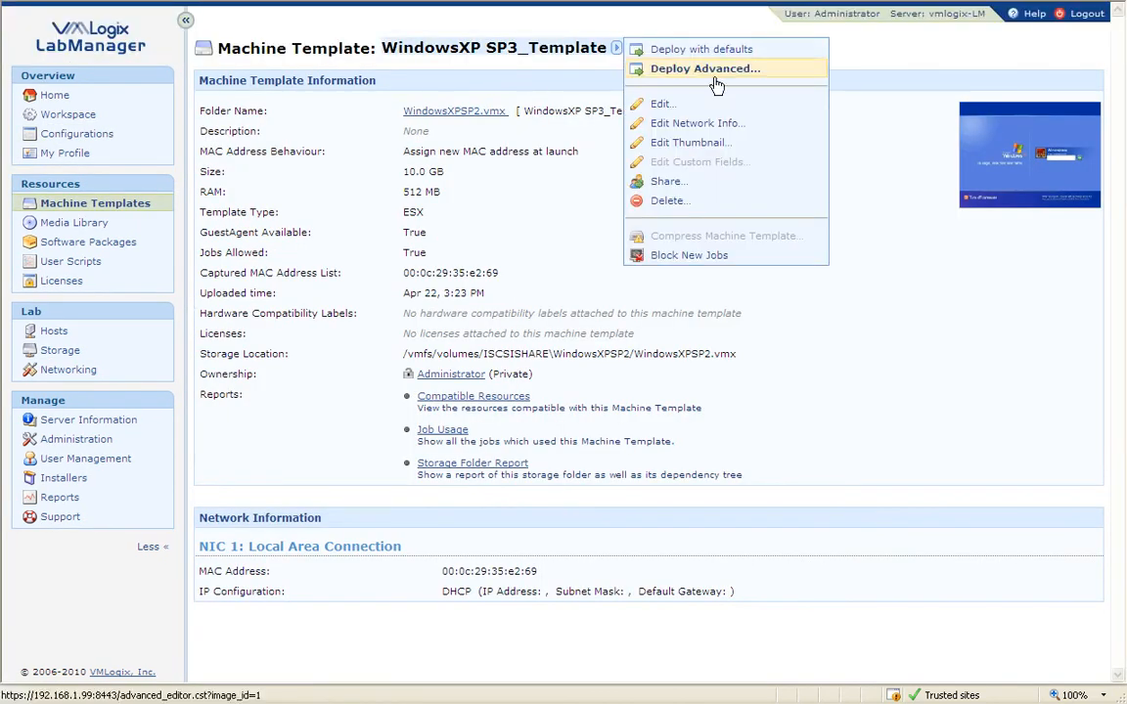
pyautogui.click(686, 182)
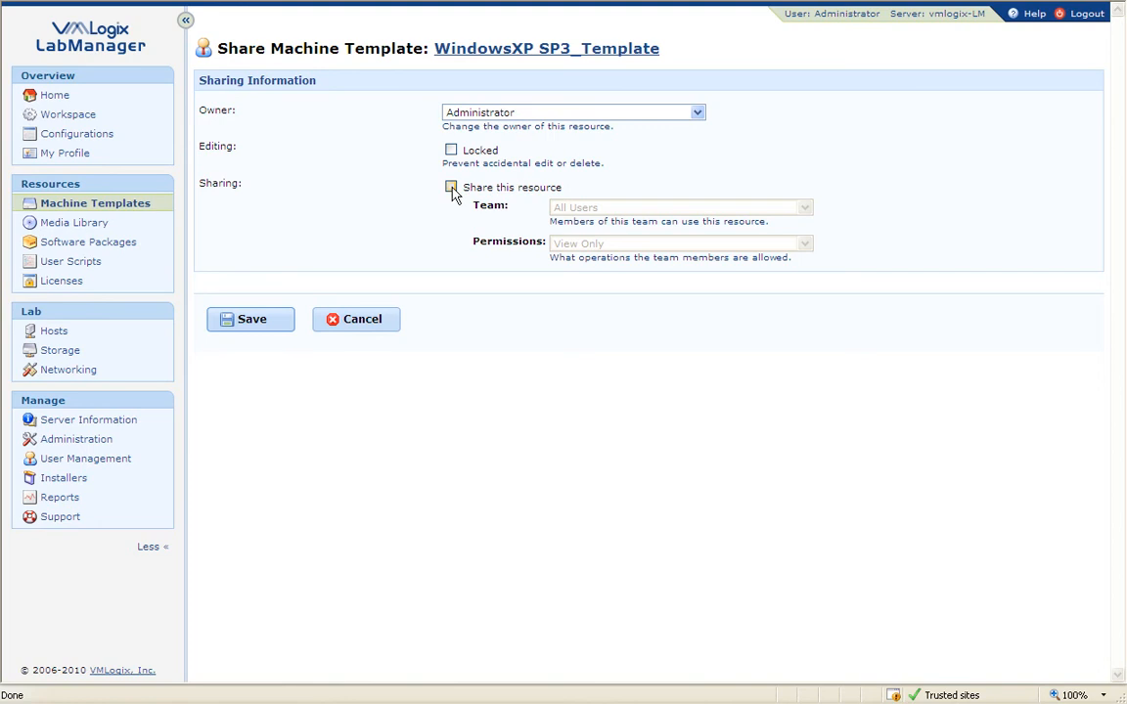
pyautogui.click(451, 188)
pyautogui.click(269, 317)
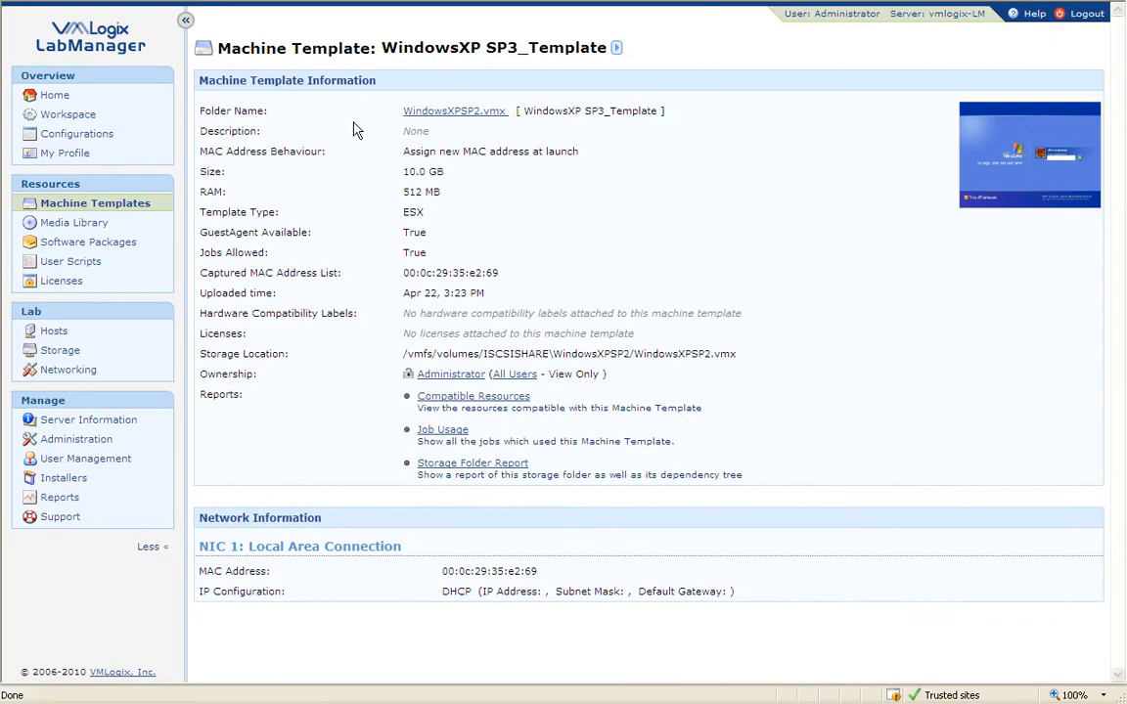
pyautogui.moveTo(537, 1)
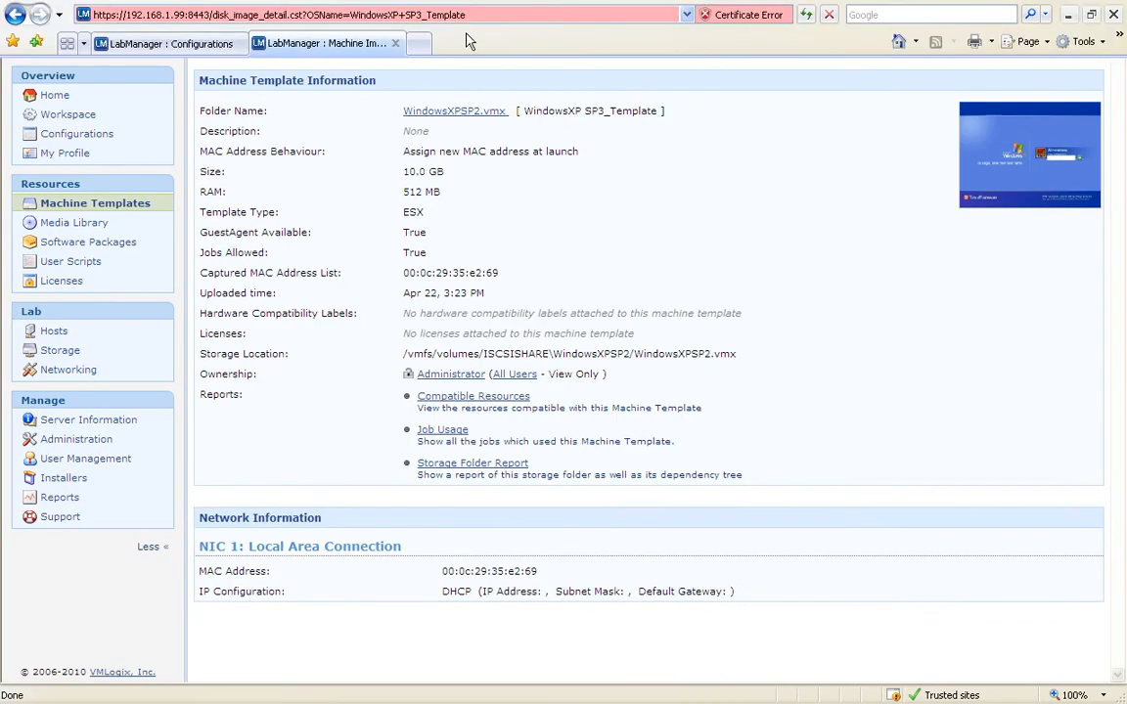
pyautogui.click(395, 46)
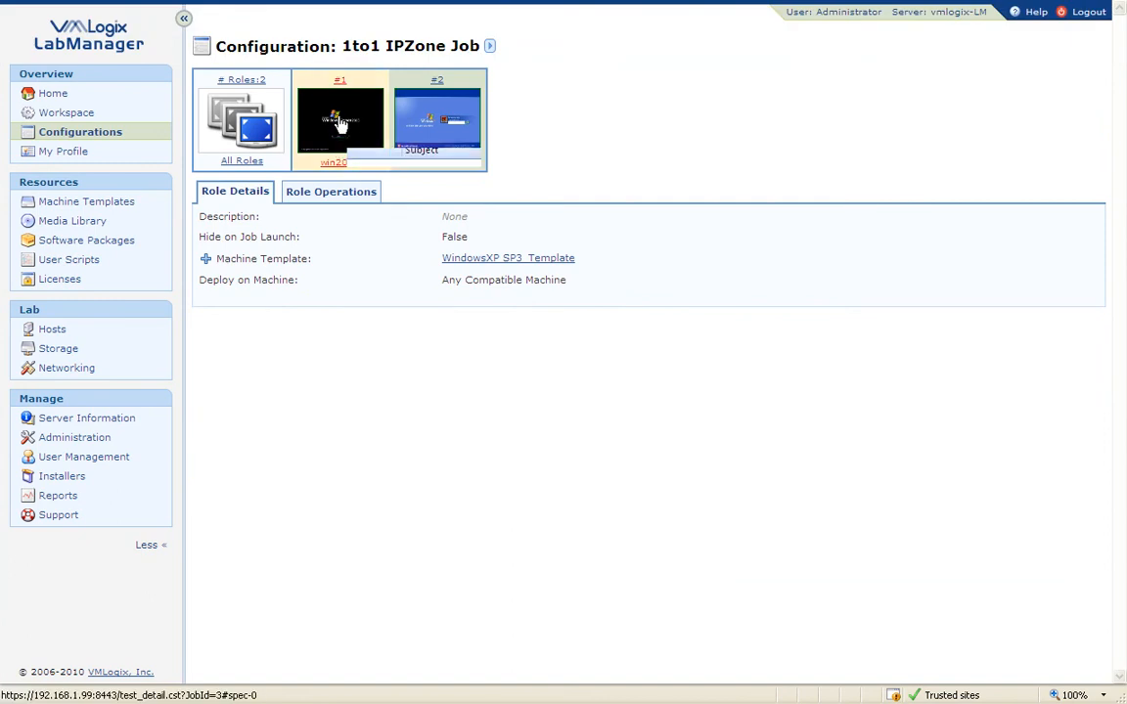
# Step: Edit 1to1 IPZone Job so role #1 win2003 installs Firefox v3.6.3 for Windows, and save
pyautogui.click(489, 46)
pyautogui.click(548, 103)
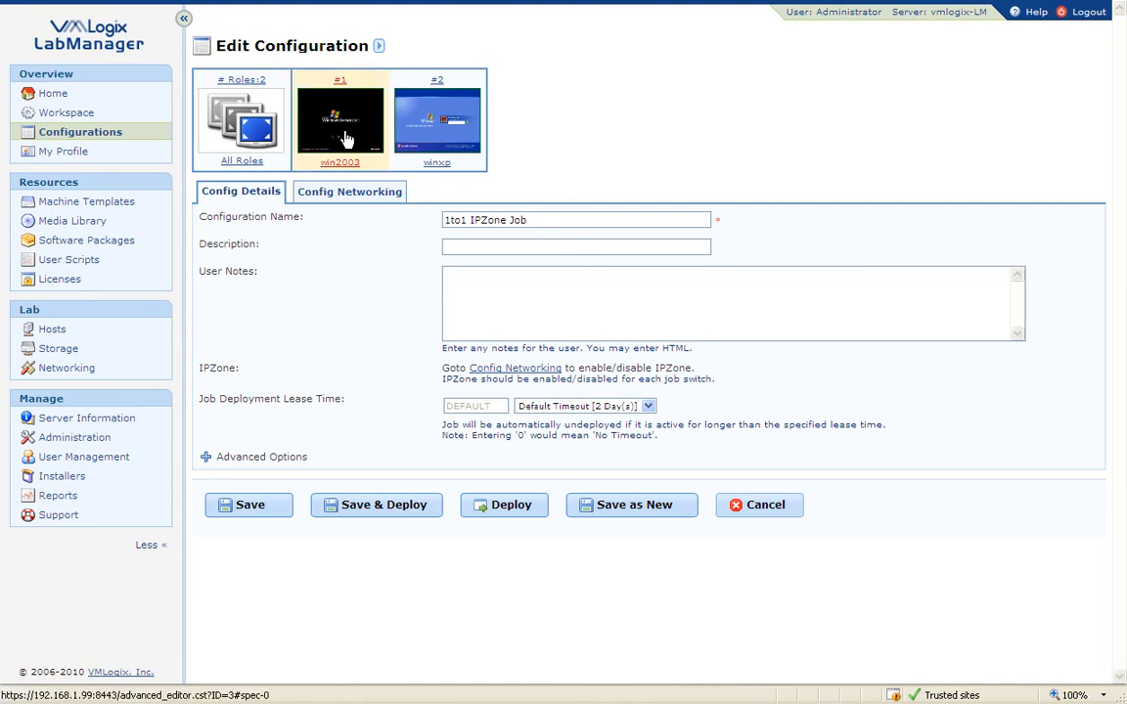
pyautogui.click(342, 157)
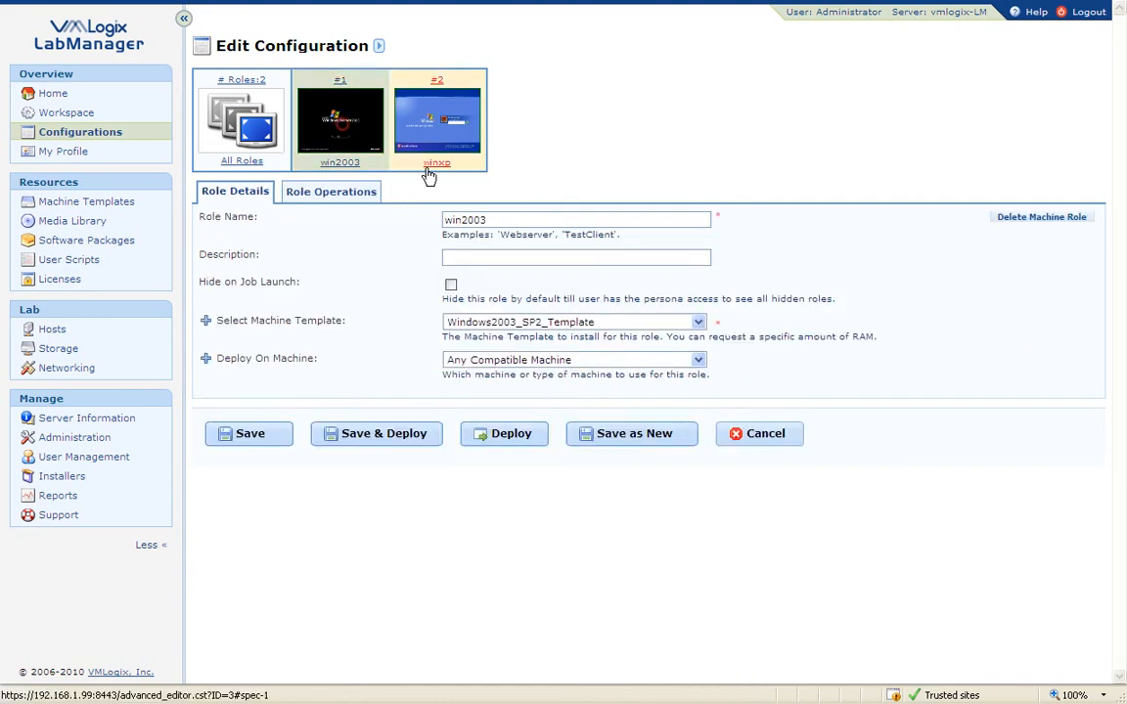
pyautogui.click(357, 193)
pyautogui.click(492, 256)
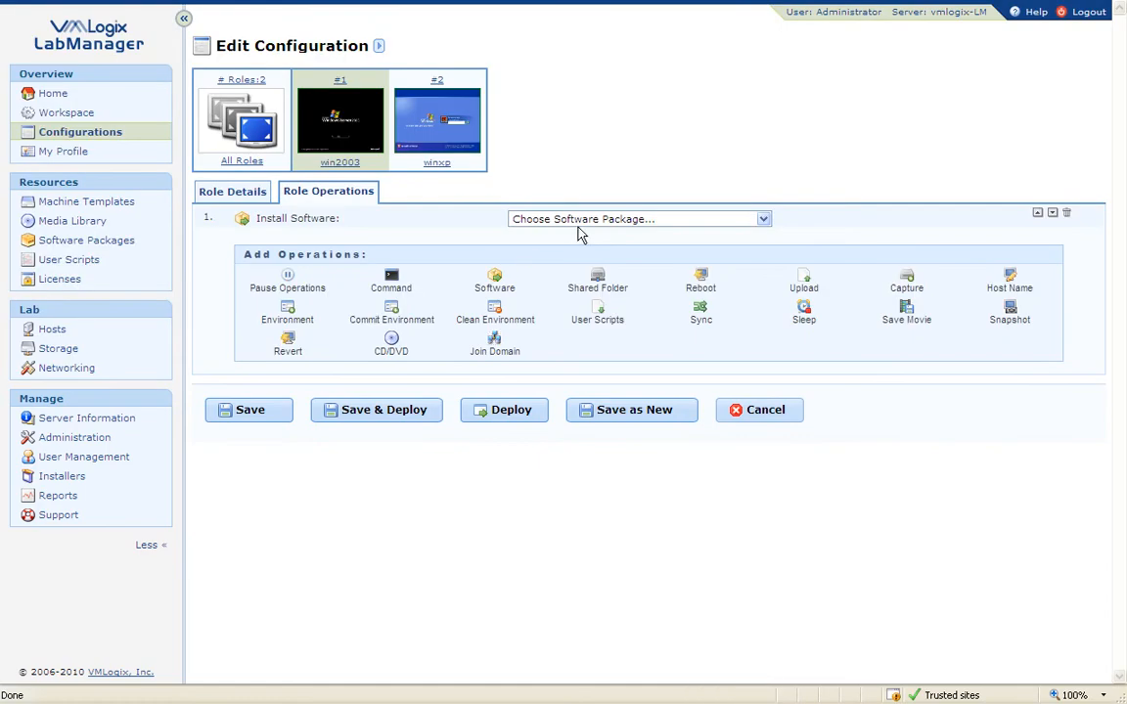
pyautogui.click(585, 219)
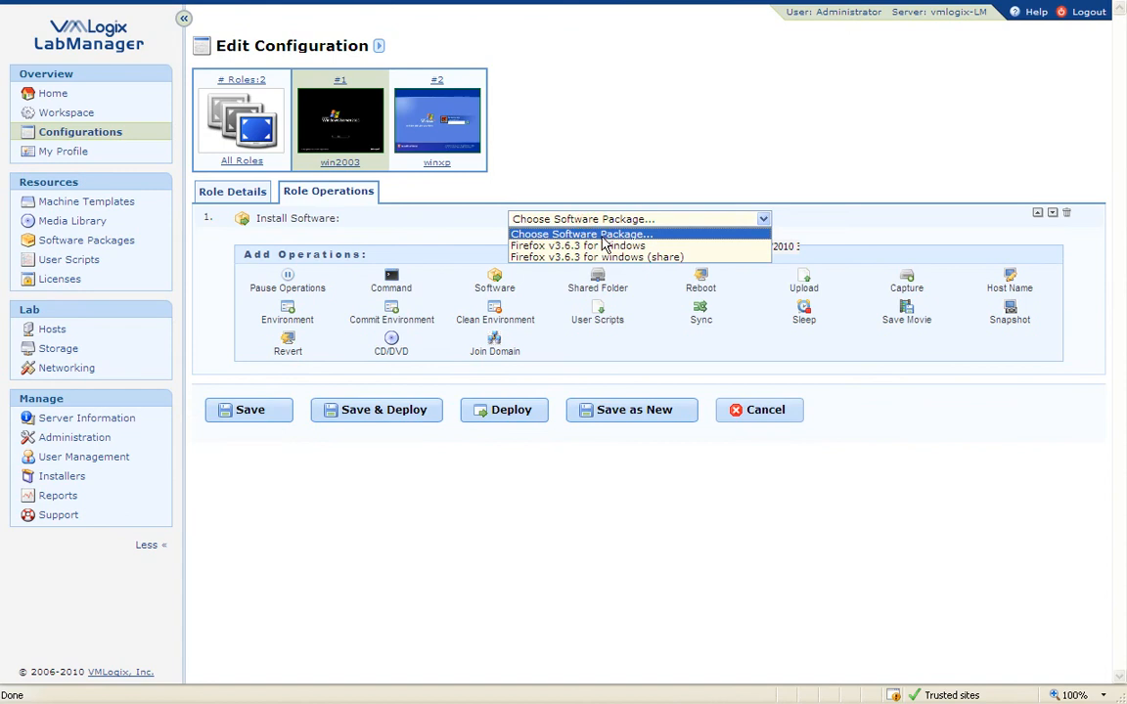
pyautogui.click(586, 245)
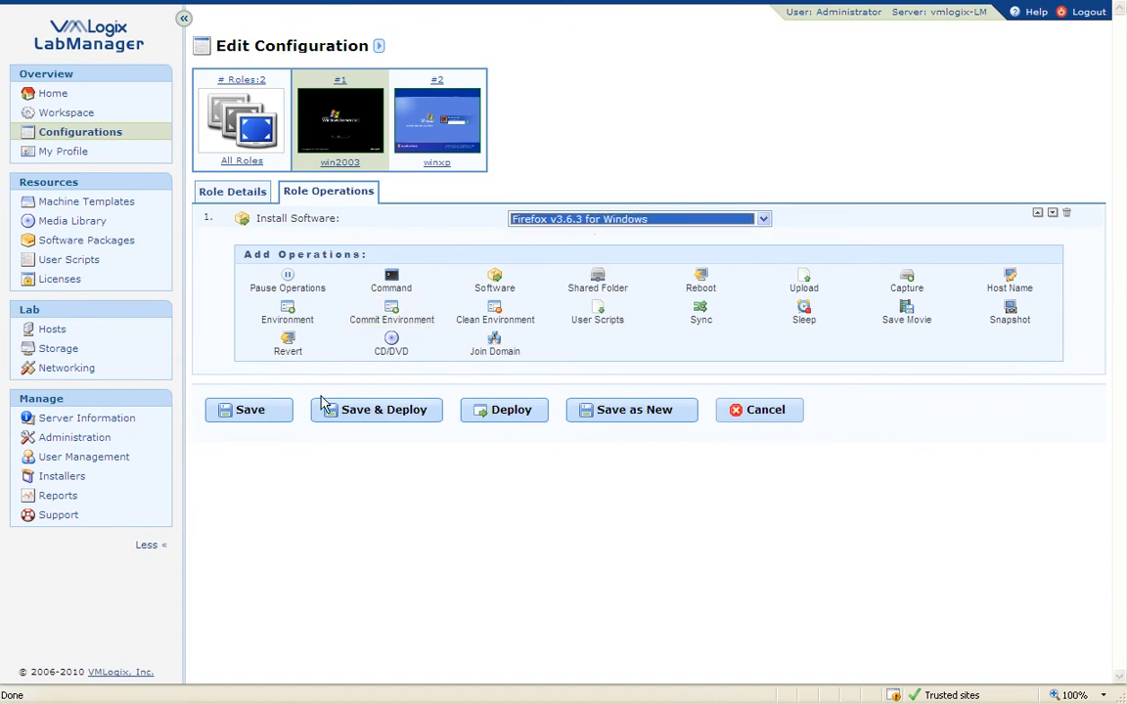
pyautogui.click(253, 407)
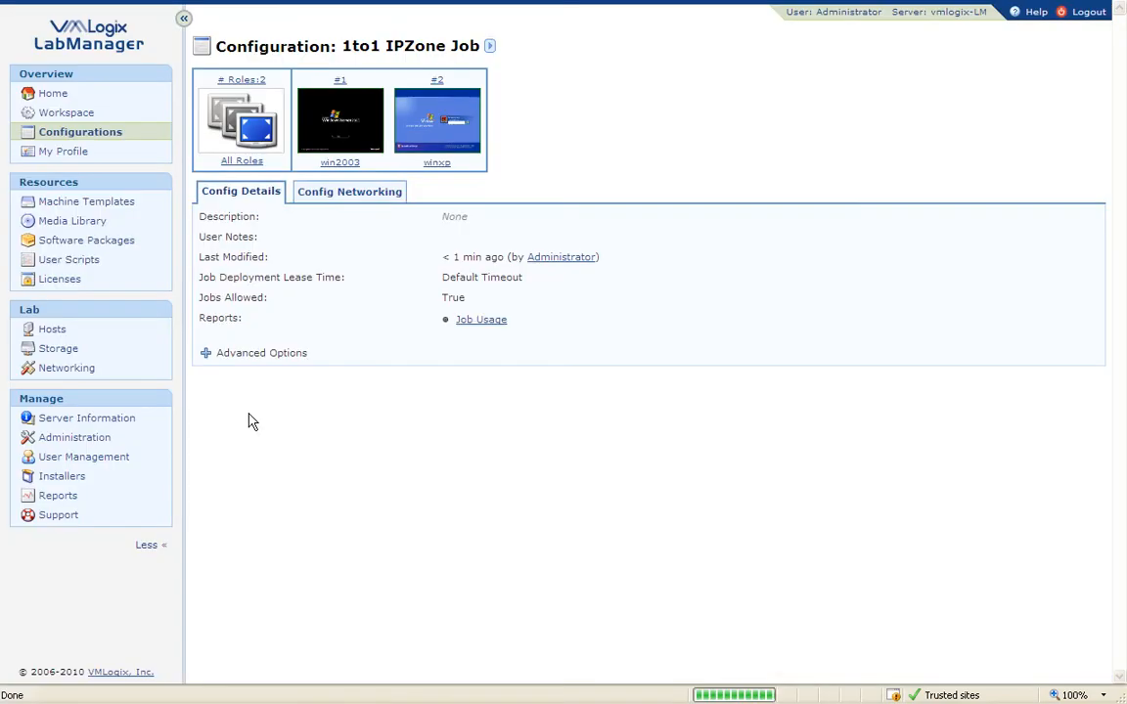
# Step: Open the Firefox v3.6.3 for Windows package from the win2003 role's operations in a new tab
pyautogui.click(338, 157)
pyautogui.click(348, 200)
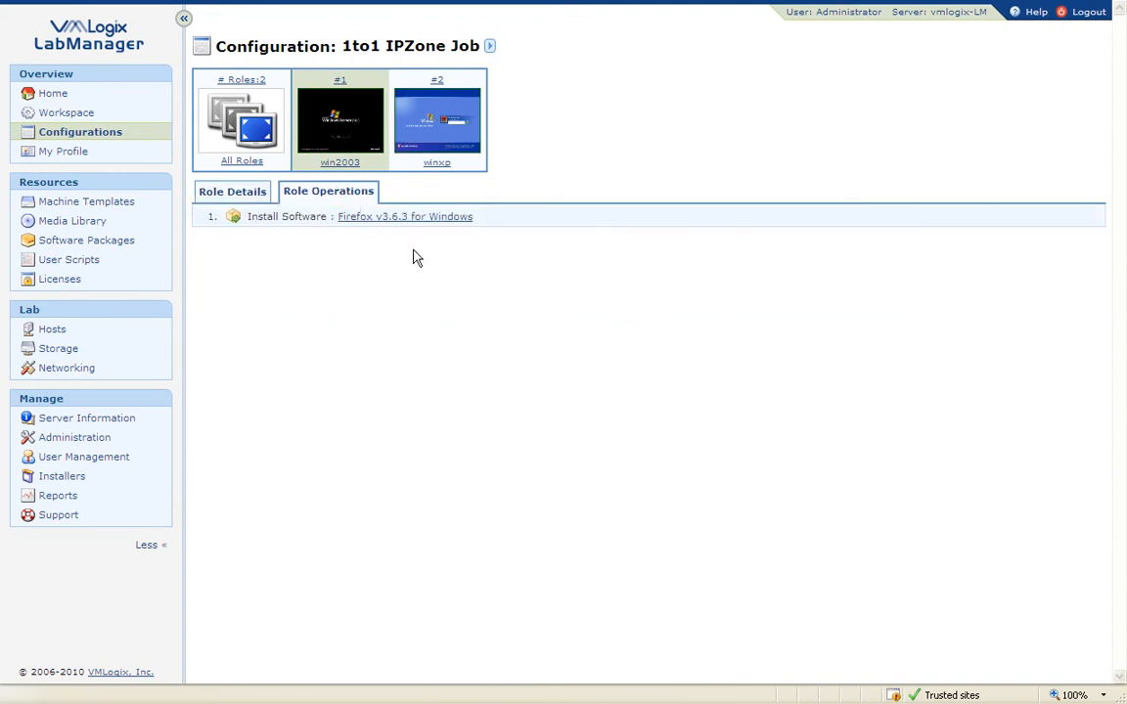
pyautogui.rightClick(407, 218)
pyautogui.click(452, 248)
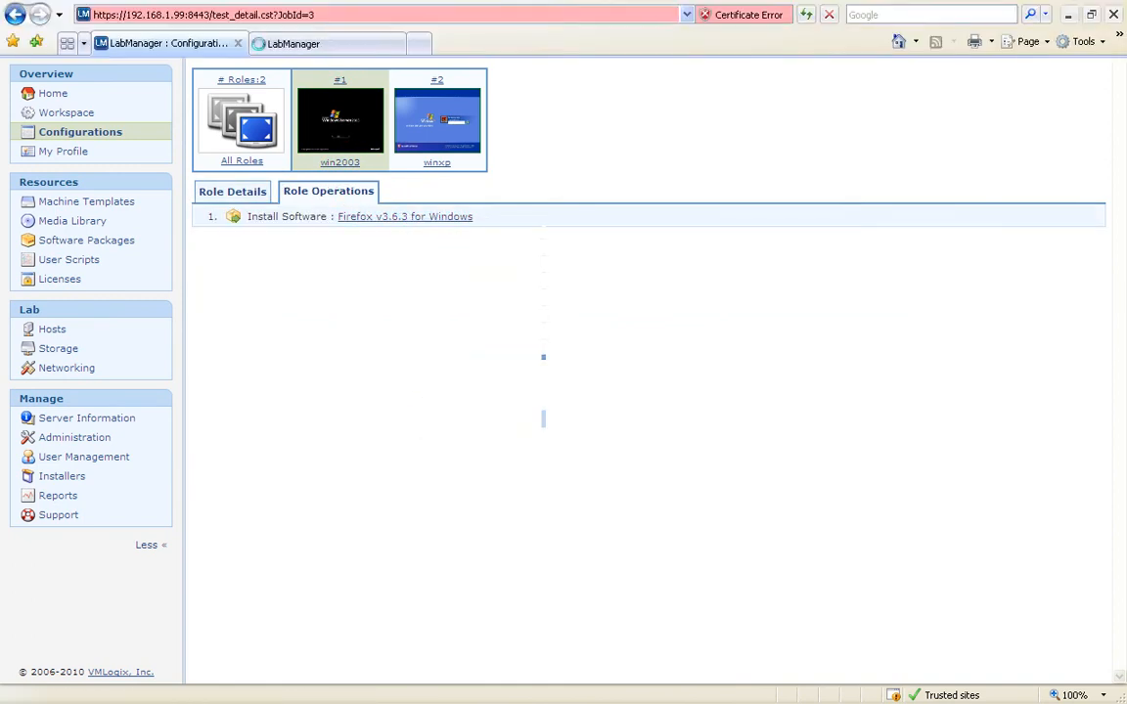
pyautogui.click(354, 49)
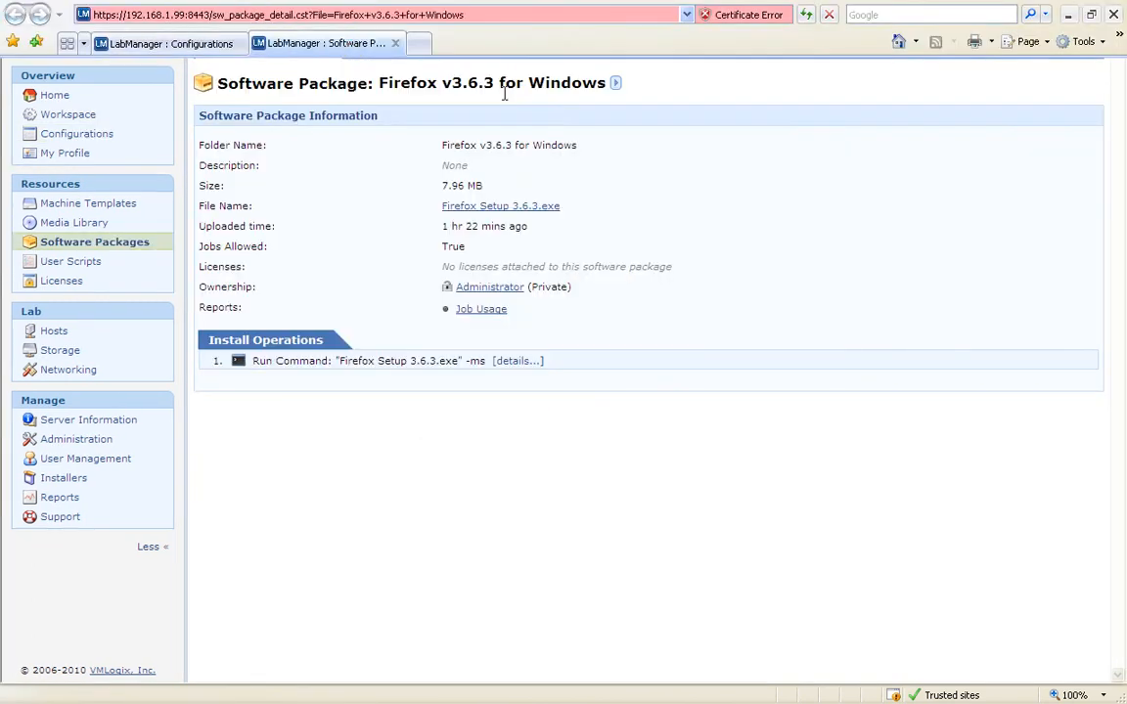
# Step: Share the Firefox package with All Users as View Only and save
pyautogui.click(615, 83)
pyautogui.click(657, 126)
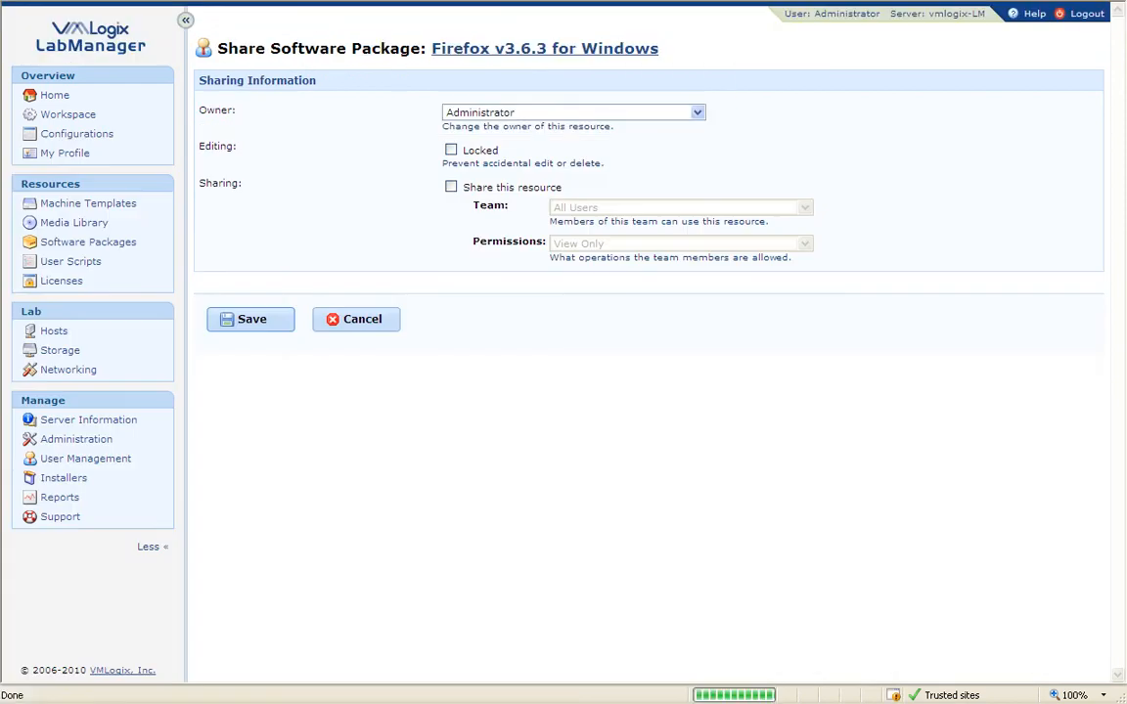
pyautogui.click(449, 187)
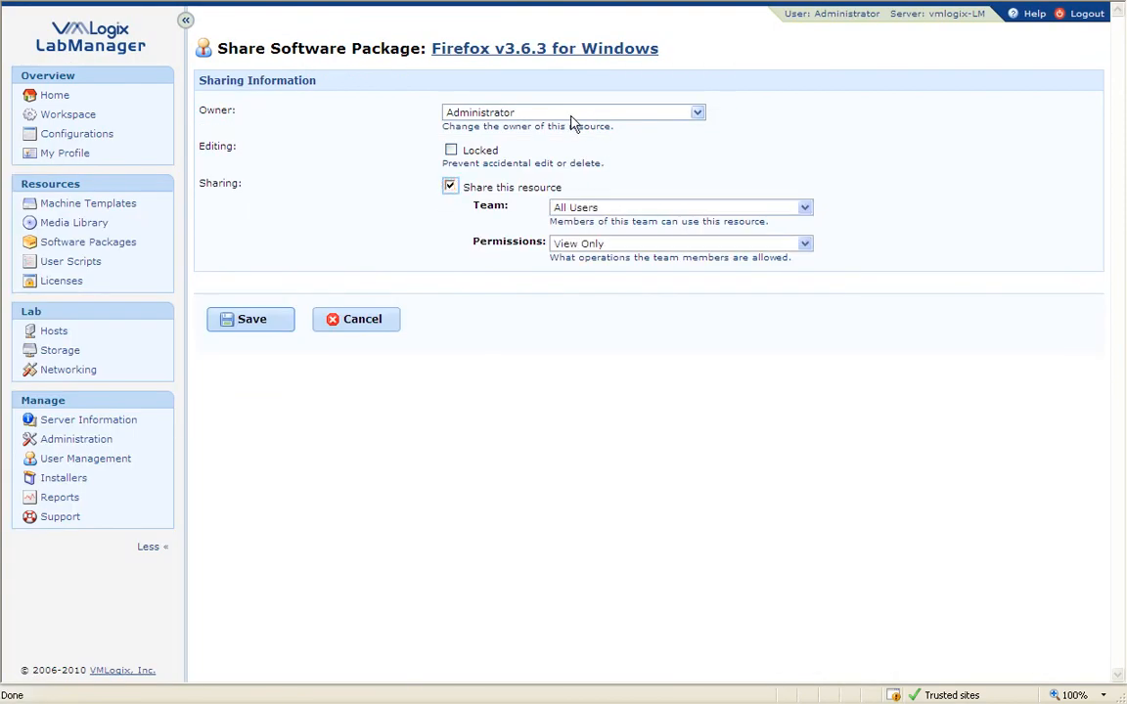
pyautogui.click(254, 321)
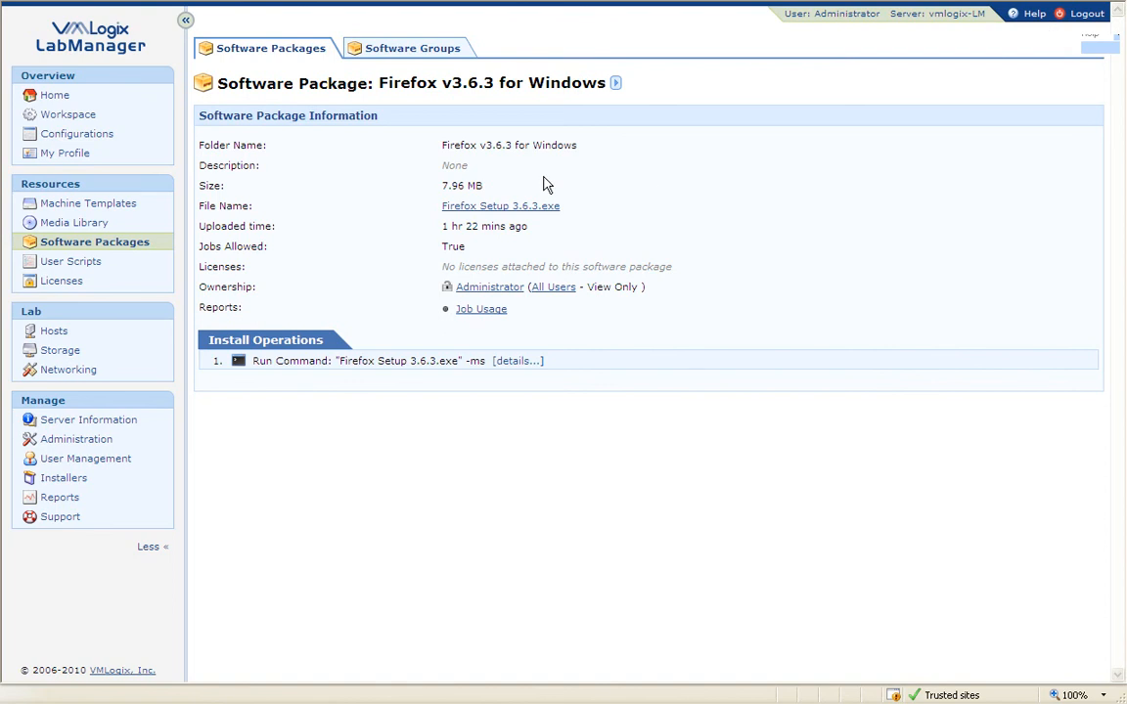
# Step: Sign out as administrator, sign in with the test user's saved login, and list Configurations
pyautogui.click(1091, 17)
pyautogui.click(757, 227)
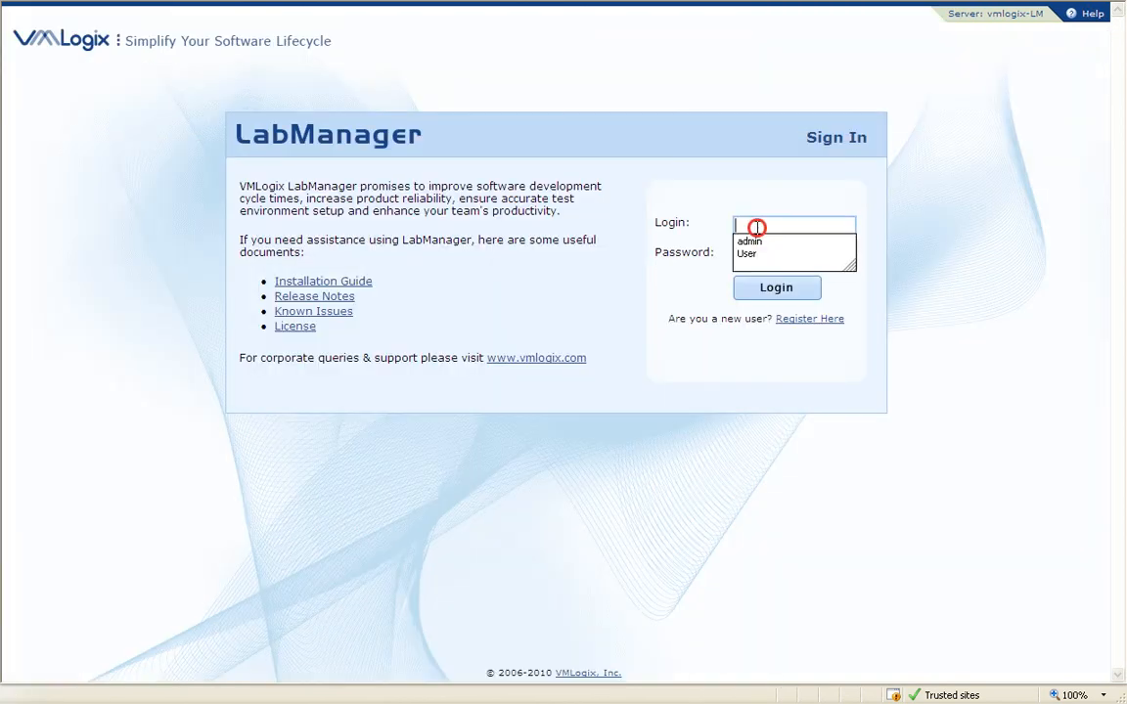
pyautogui.click(760, 254)
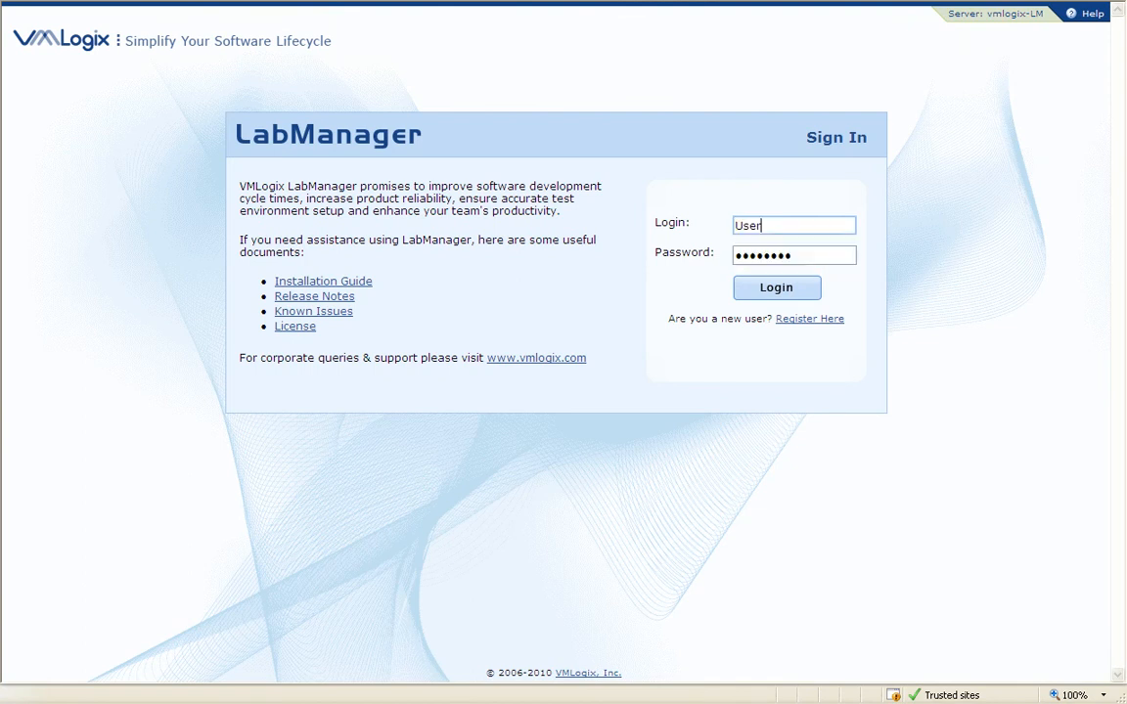
pyautogui.click(774, 292)
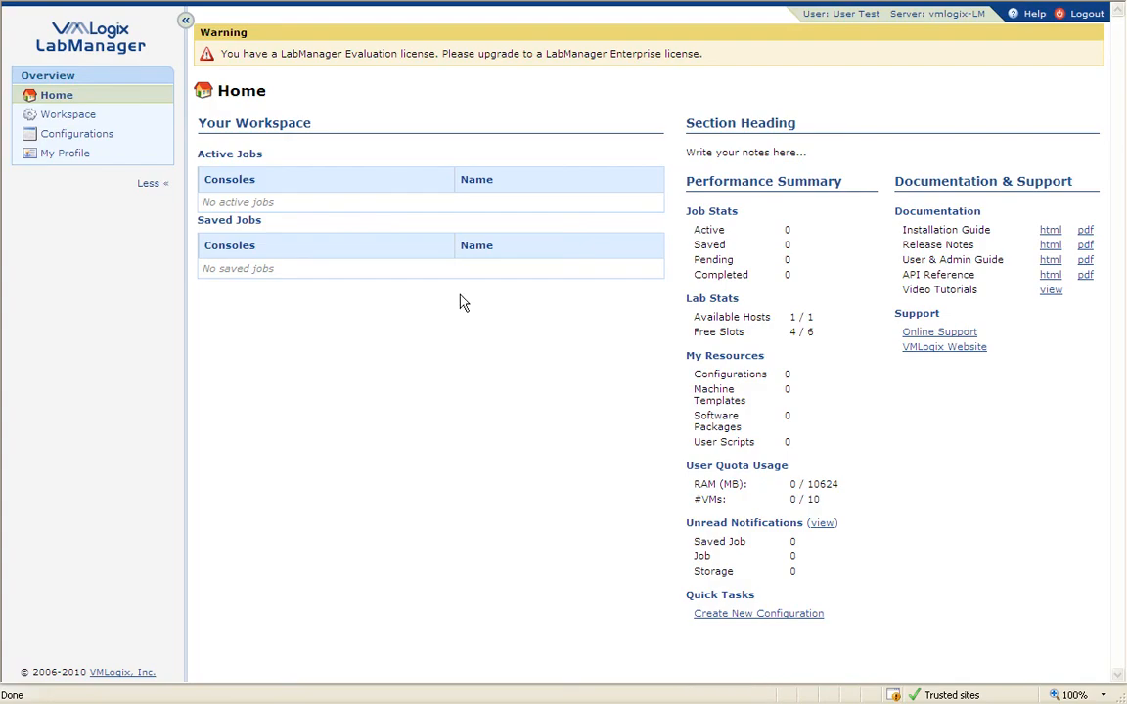
pyautogui.click(105, 135)
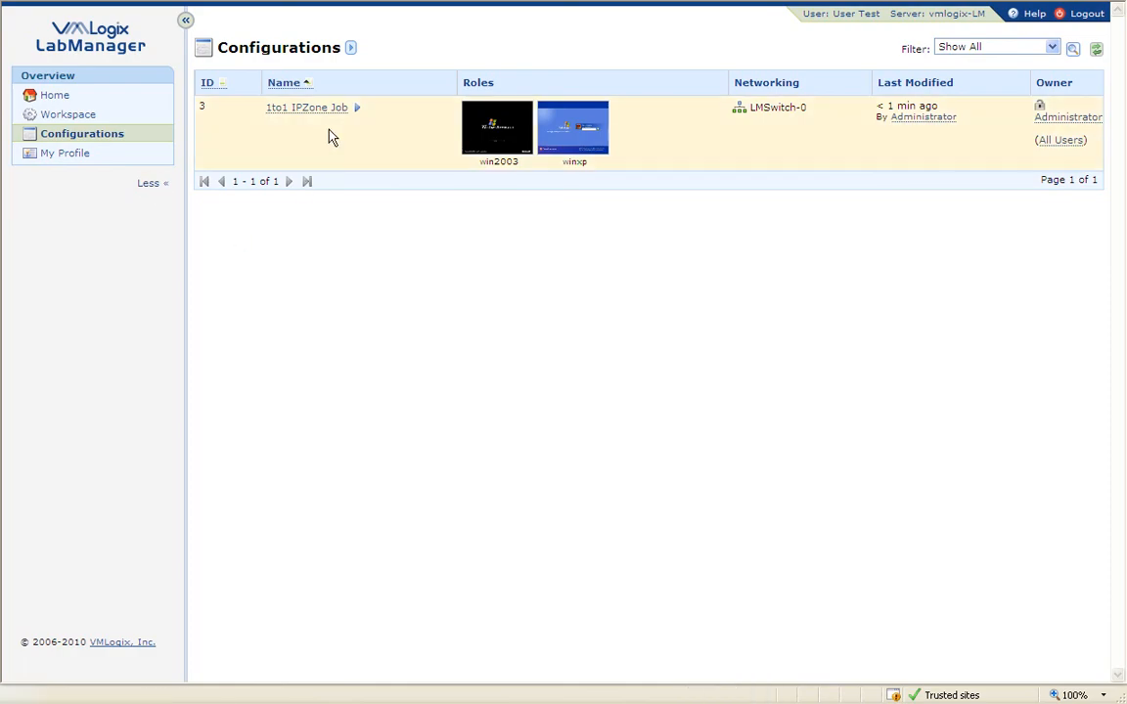
# Step: Open 1to1 IPZone Job and check the win2003 role's operations include Firefox v3.6.3
pyautogui.click(356, 108)
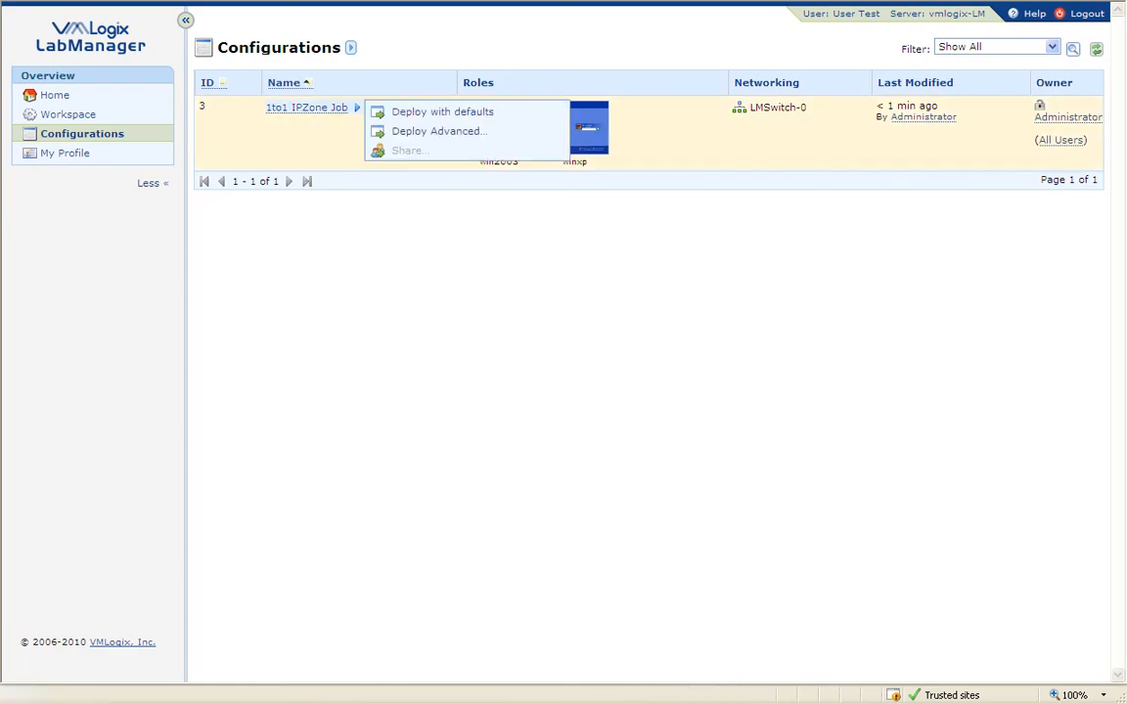
pyautogui.click(304, 109)
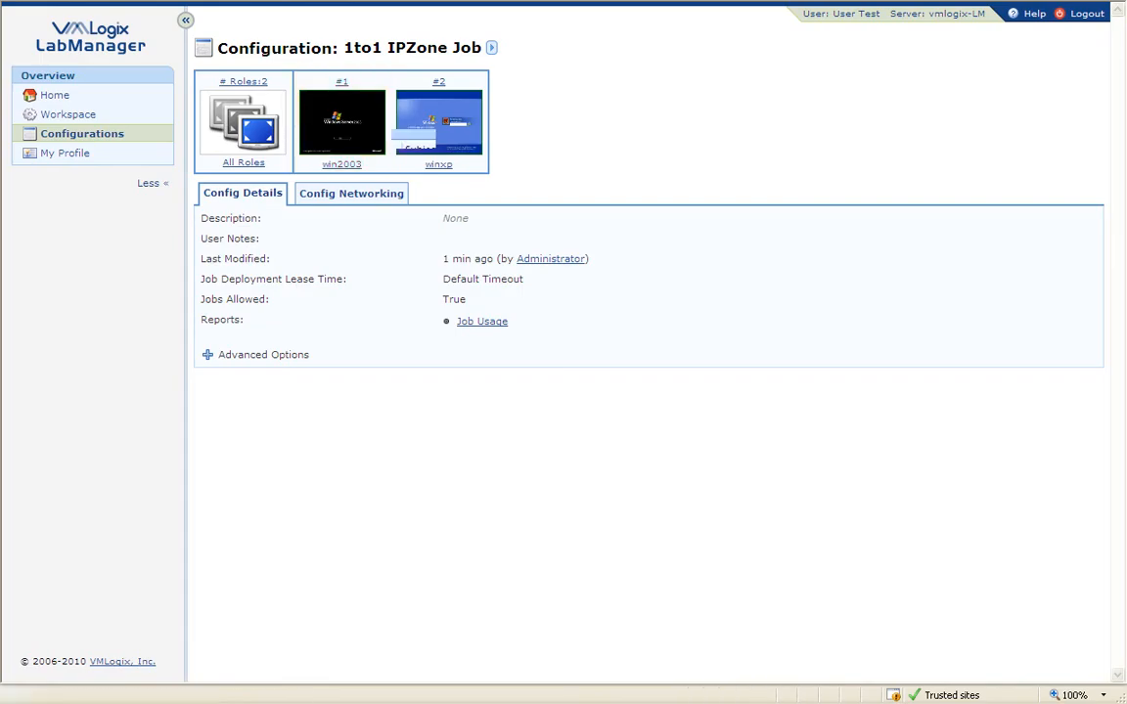
pyautogui.click(349, 194)
pyautogui.click(342, 127)
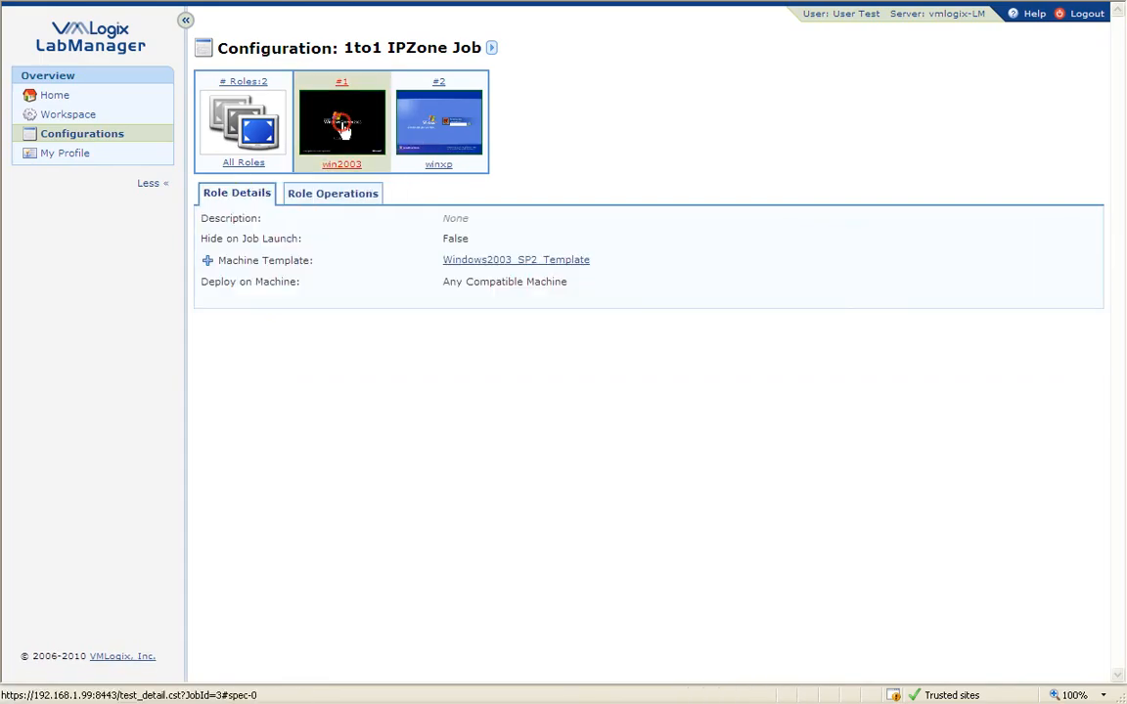
pyautogui.click(360, 196)
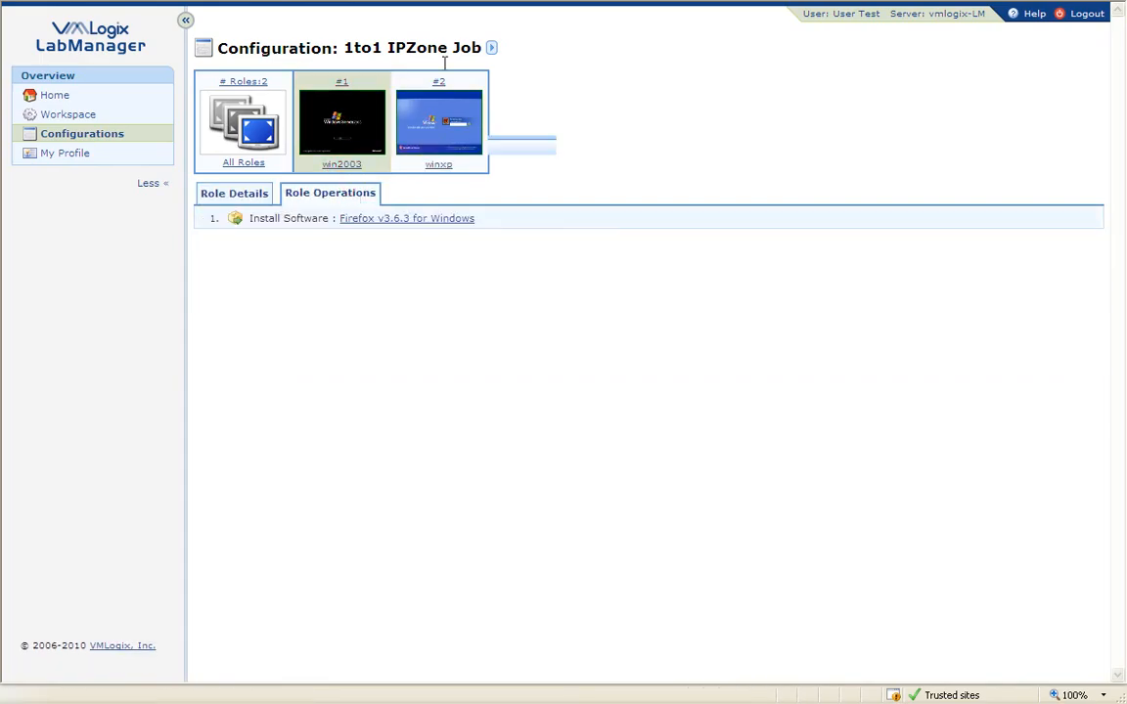
# Step: Deploy 1to1 IPZone Job with default settings as active job 9, then log out
pyautogui.click(491, 49)
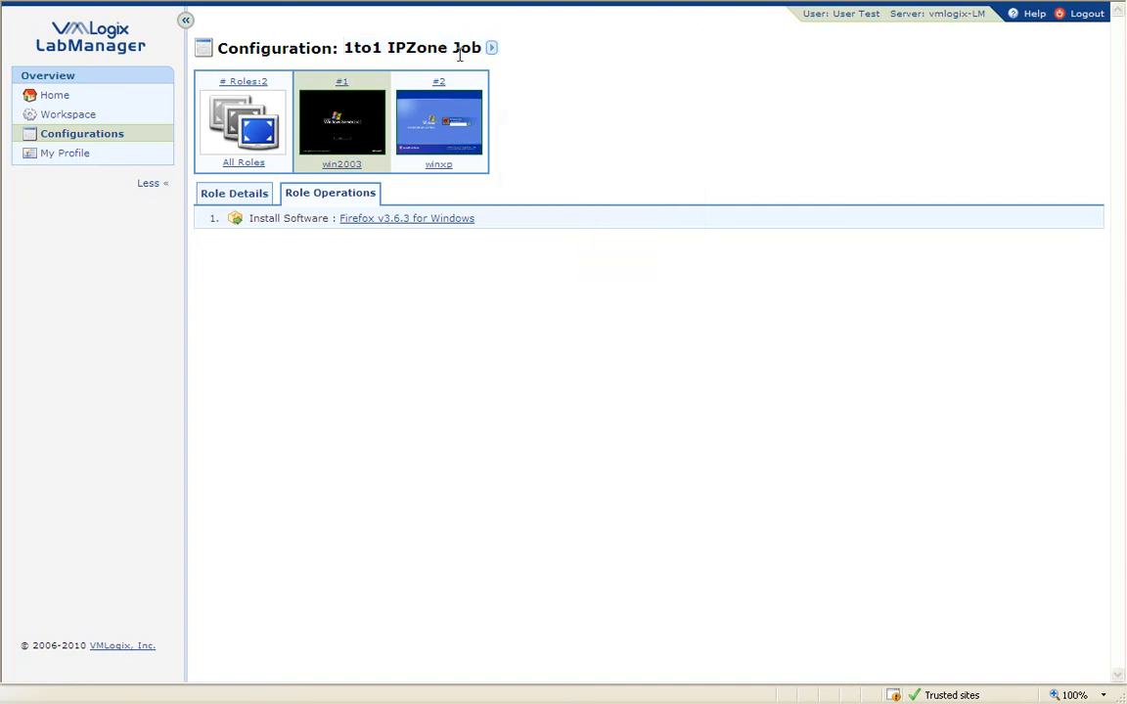
pyautogui.moveTo(466, 46)
pyautogui.click(539, 54)
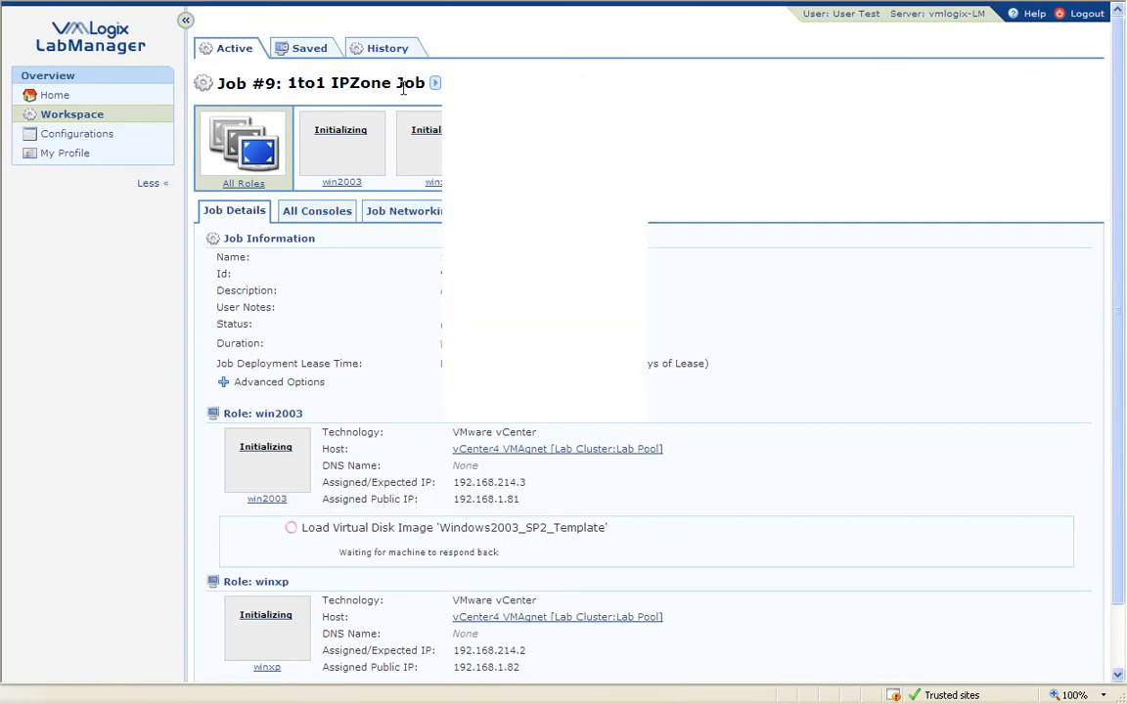
pyautogui.click(110, 134)
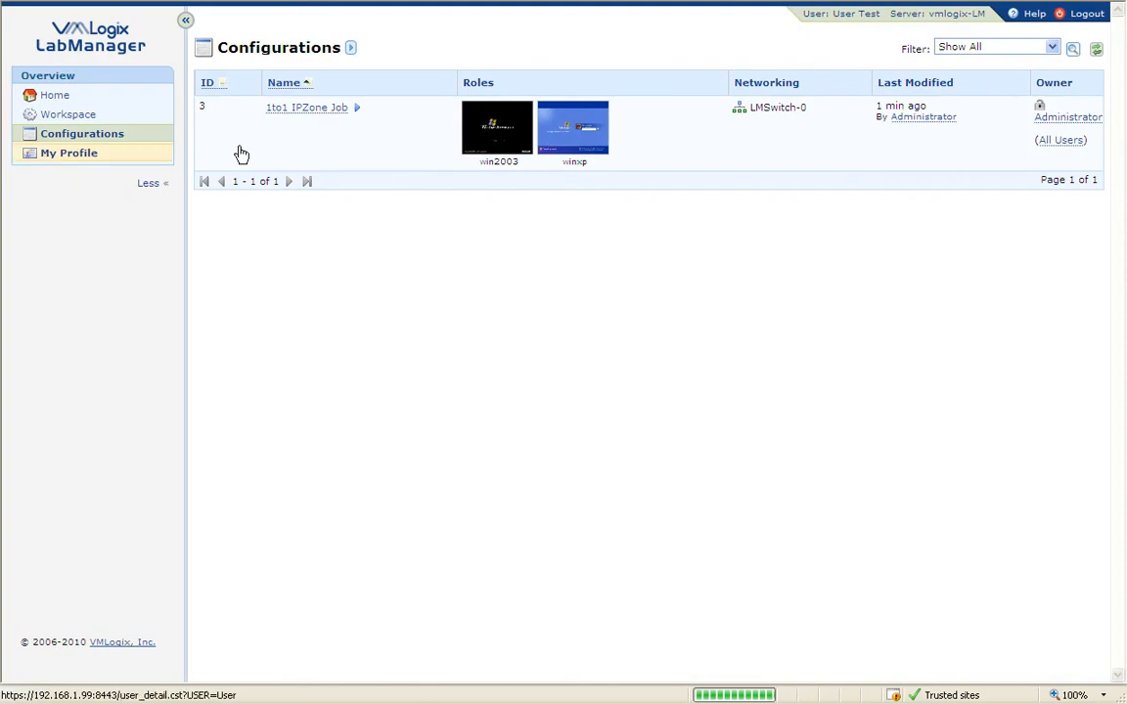
pyautogui.moveTo(331, 48)
pyautogui.moveTo(321, 109)
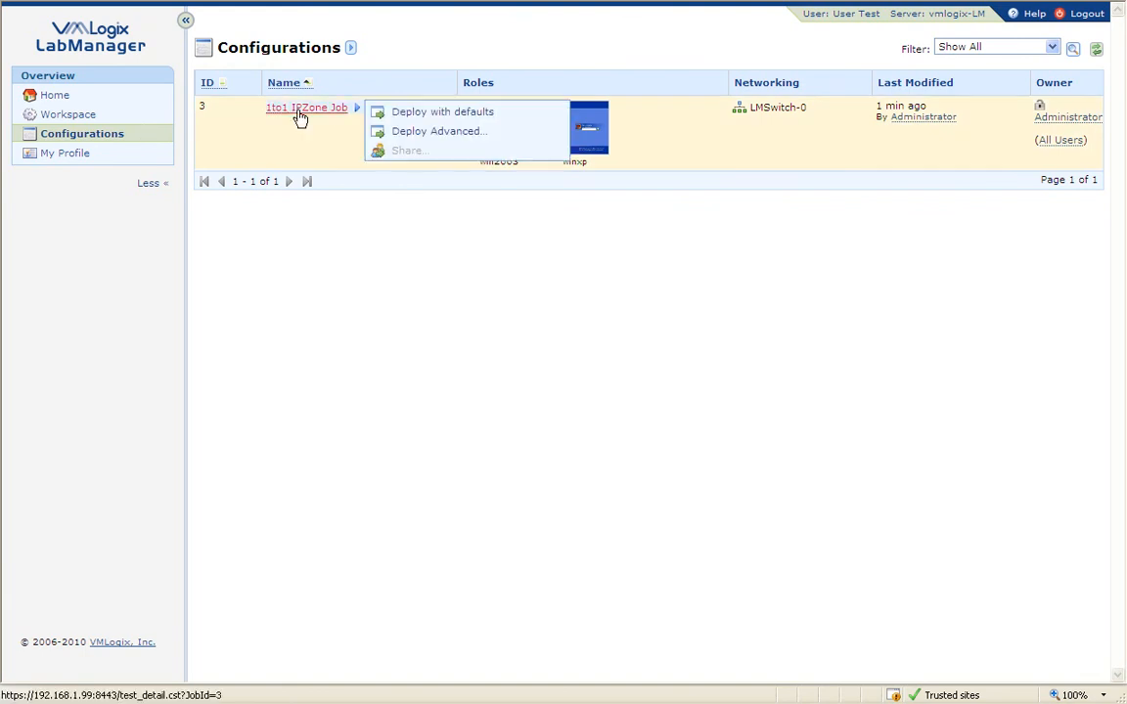
pyautogui.click(469, 115)
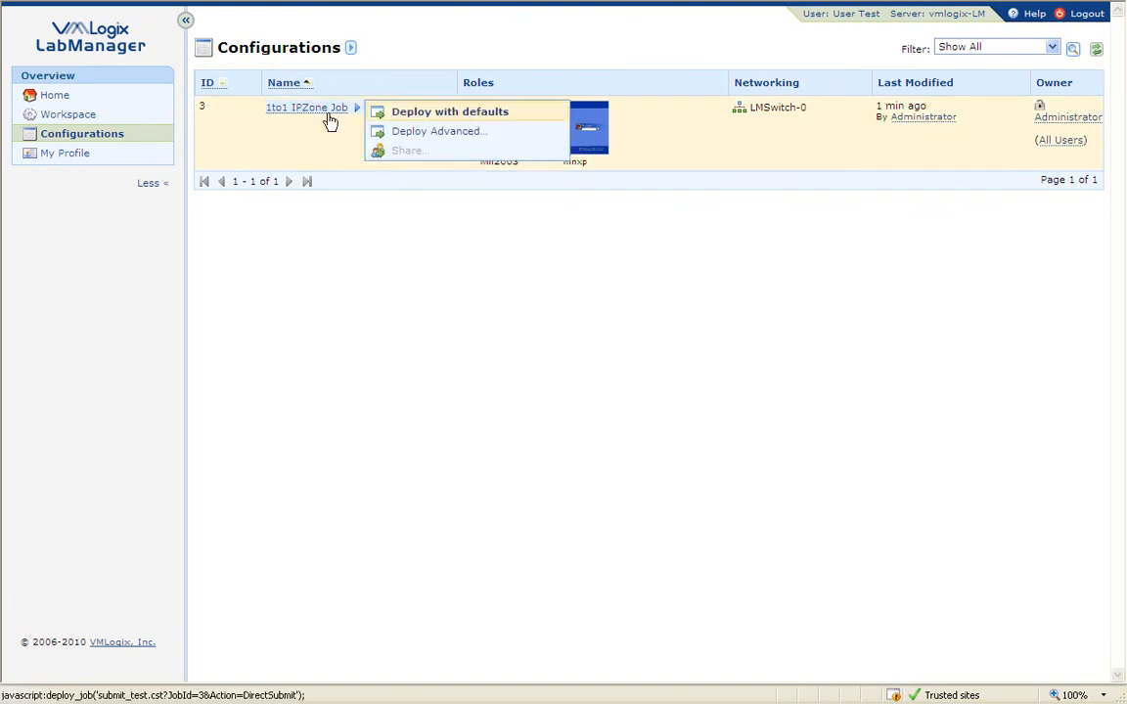
pyautogui.click(110, 116)
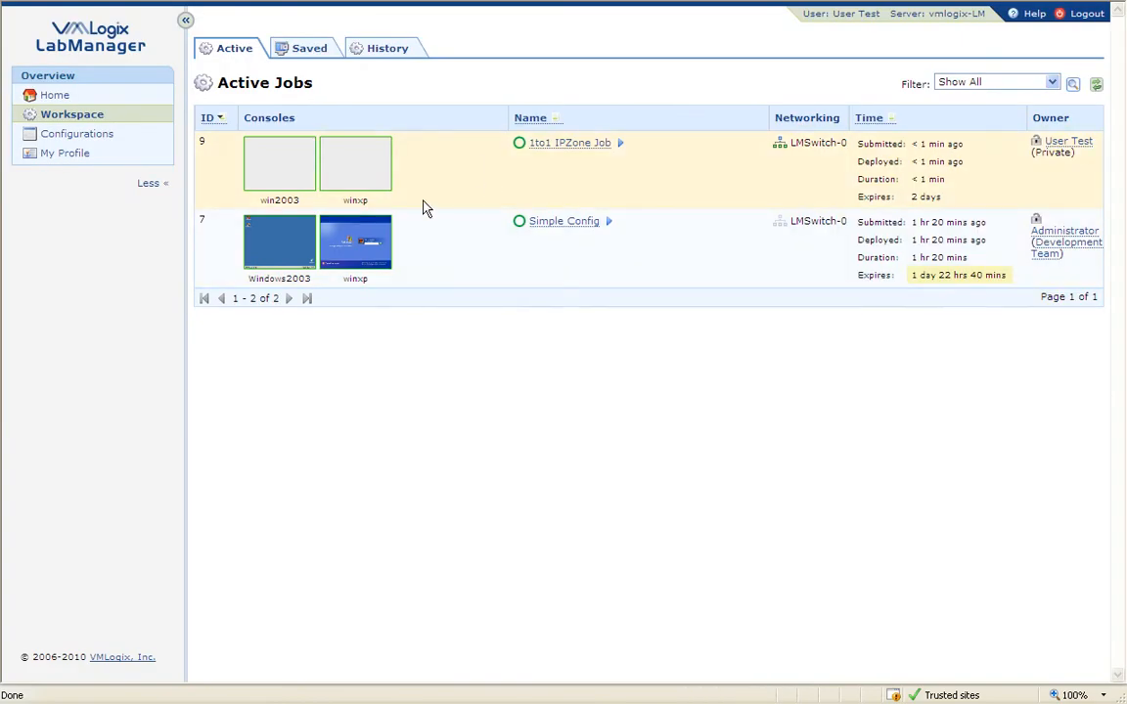
pyautogui.click(1084, 13)
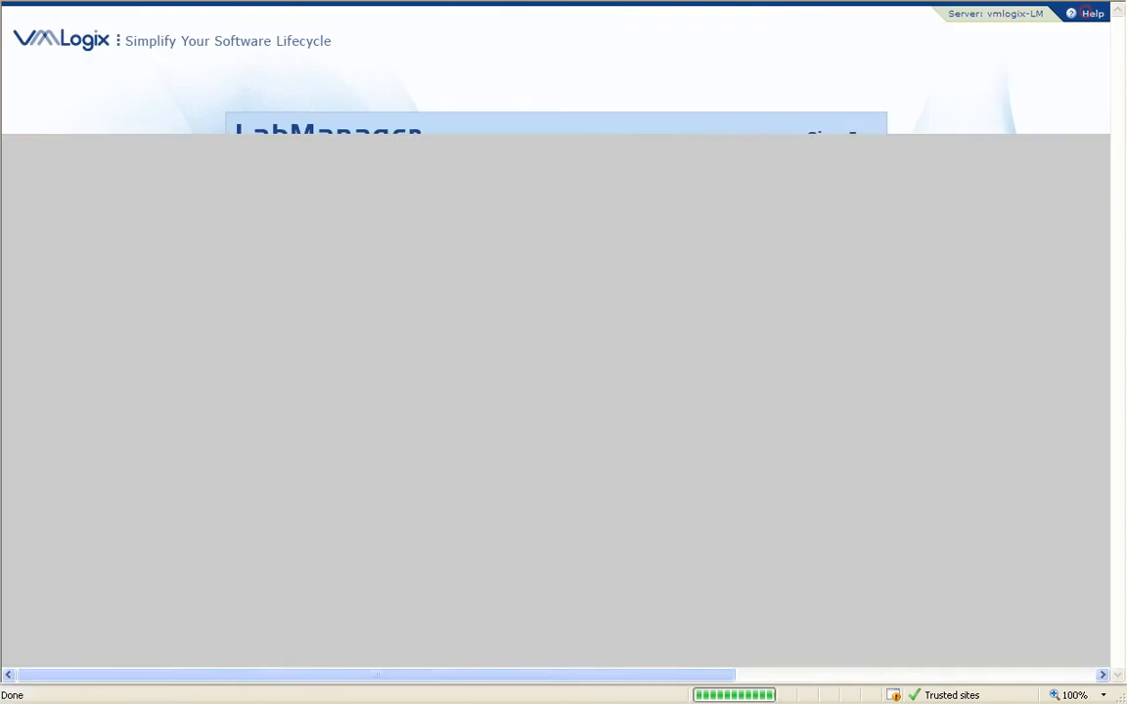
# Step: Log in with the saved admin login and open the Workspace's Active Jobs list
pyautogui.doubleClick(769, 223)
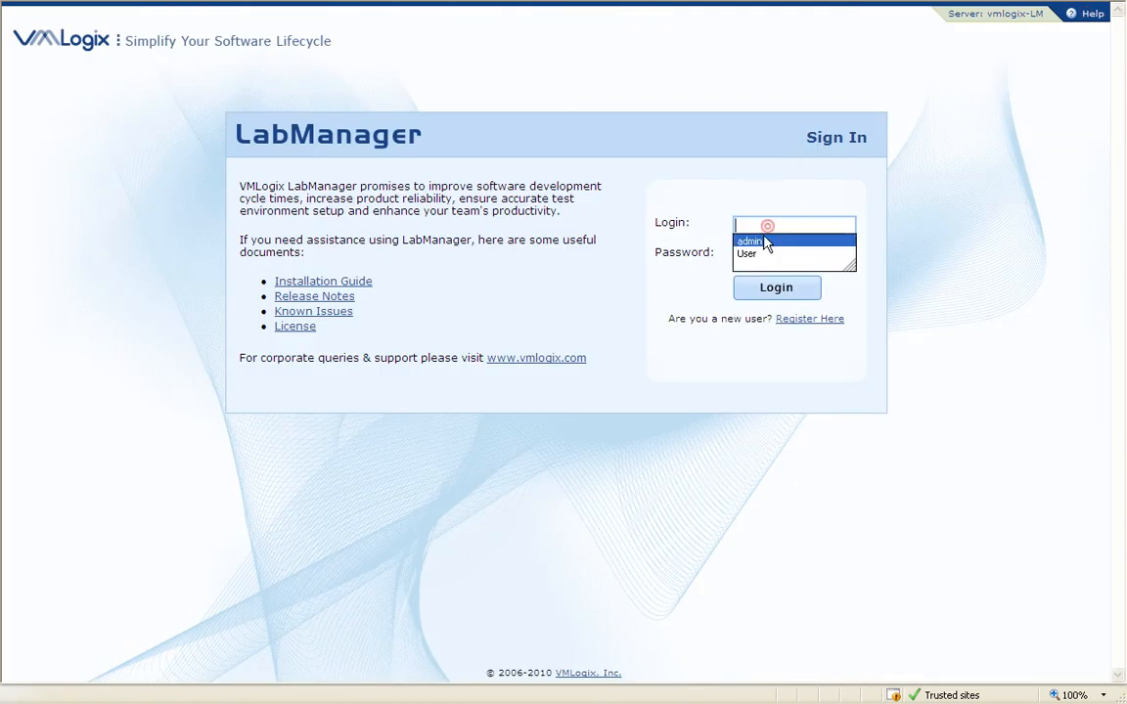
pyautogui.click(761, 235)
pyautogui.click(767, 287)
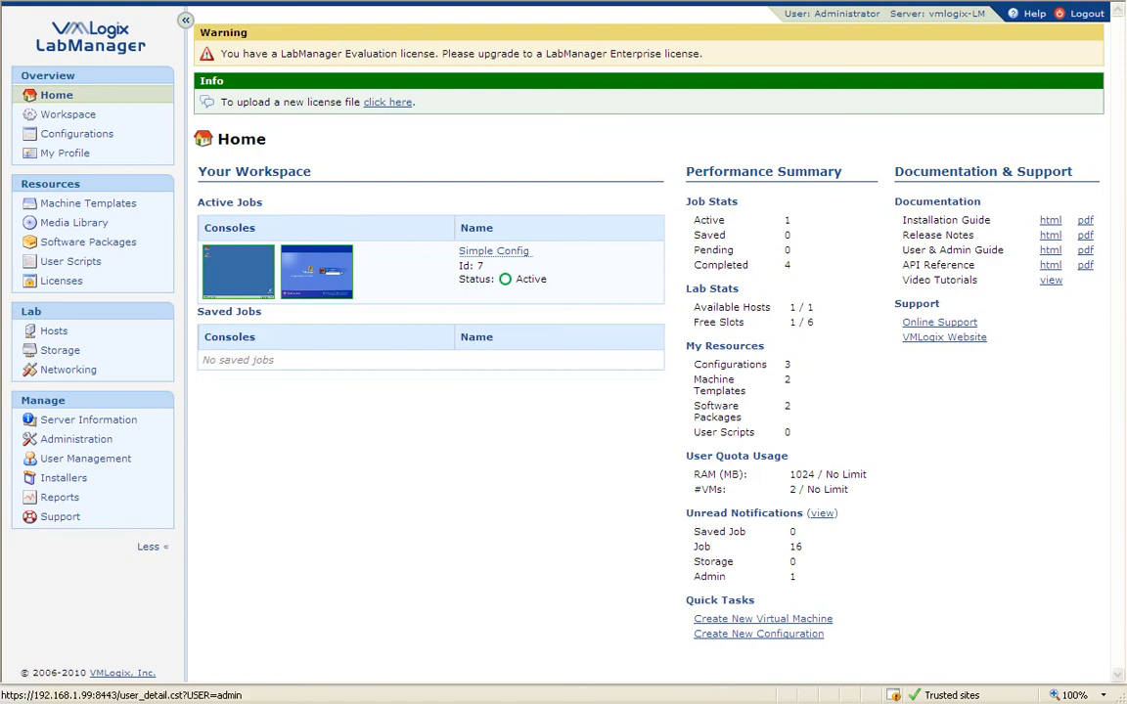
pyautogui.click(96, 116)
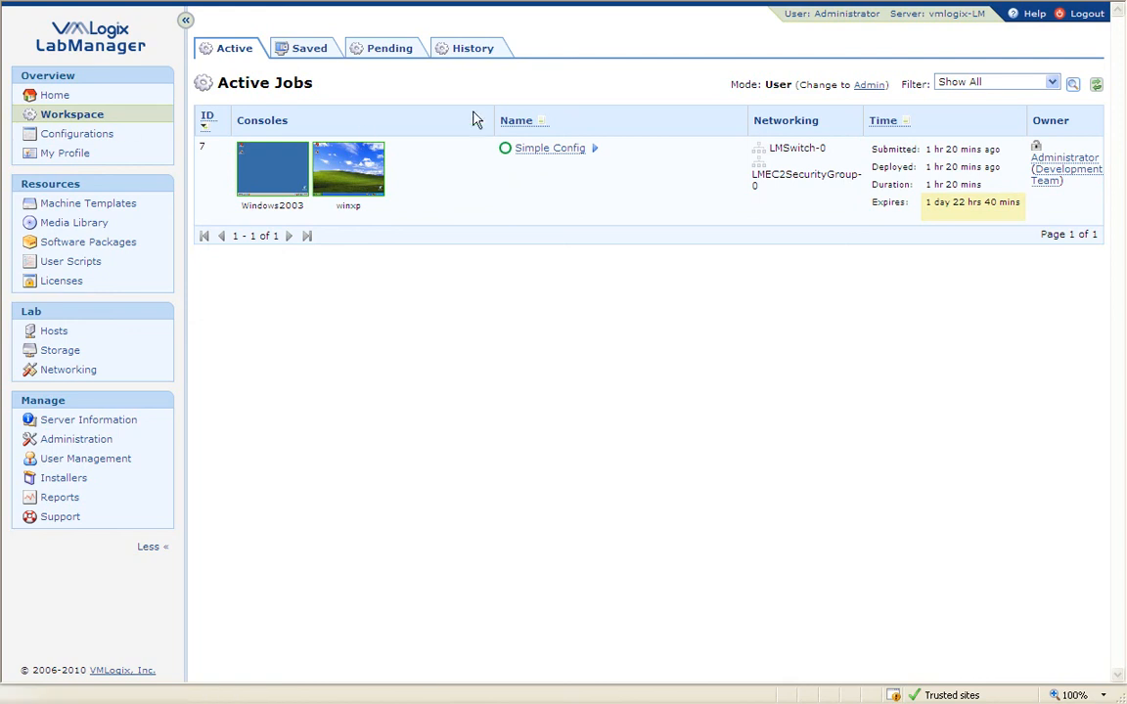
# Step: Change Active Jobs to Admin mode to reveal private job 9, then open the Filter dropdown
pyautogui.doubleClick(780, 84)
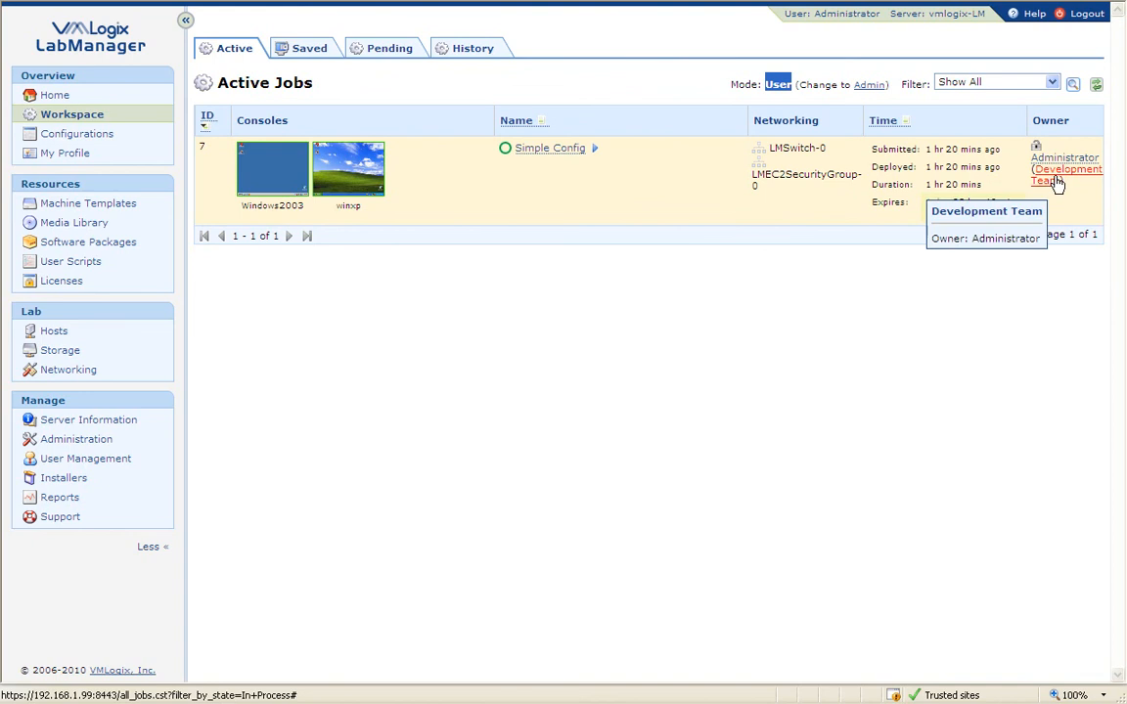
pyautogui.click(871, 86)
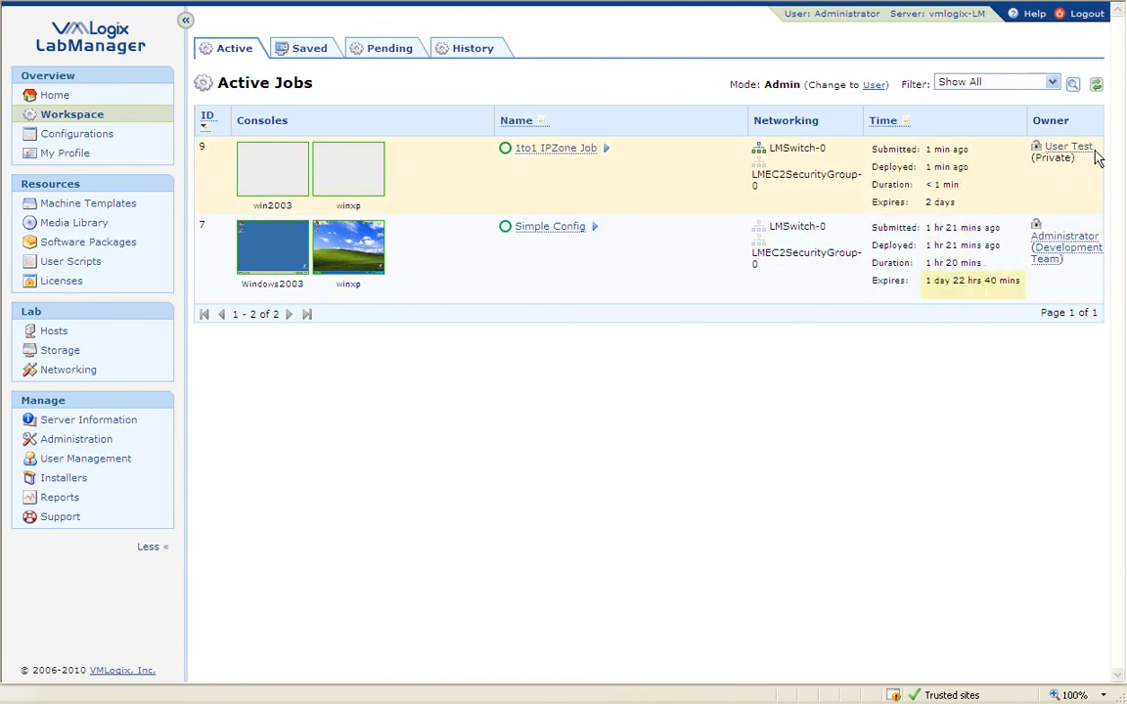
pyautogui.moveTo(1088, 157)
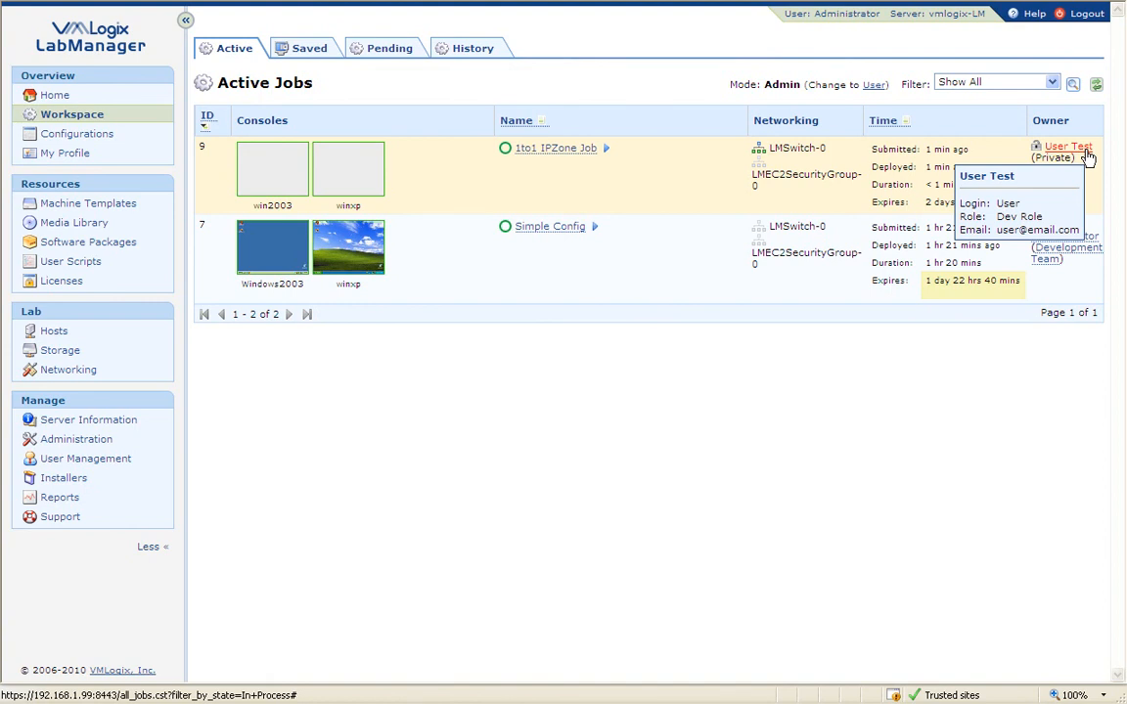
pyautogui.click(992, 83)
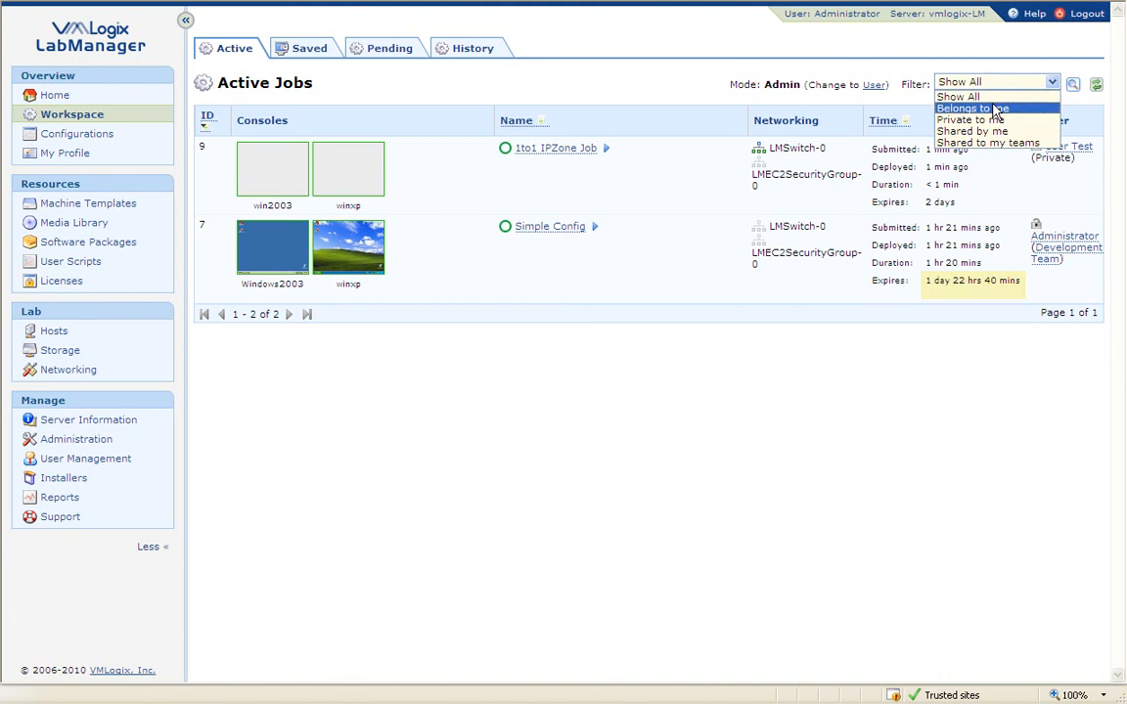
pyautogui.click(994, 69)
pyautogui.click(1073, 86)
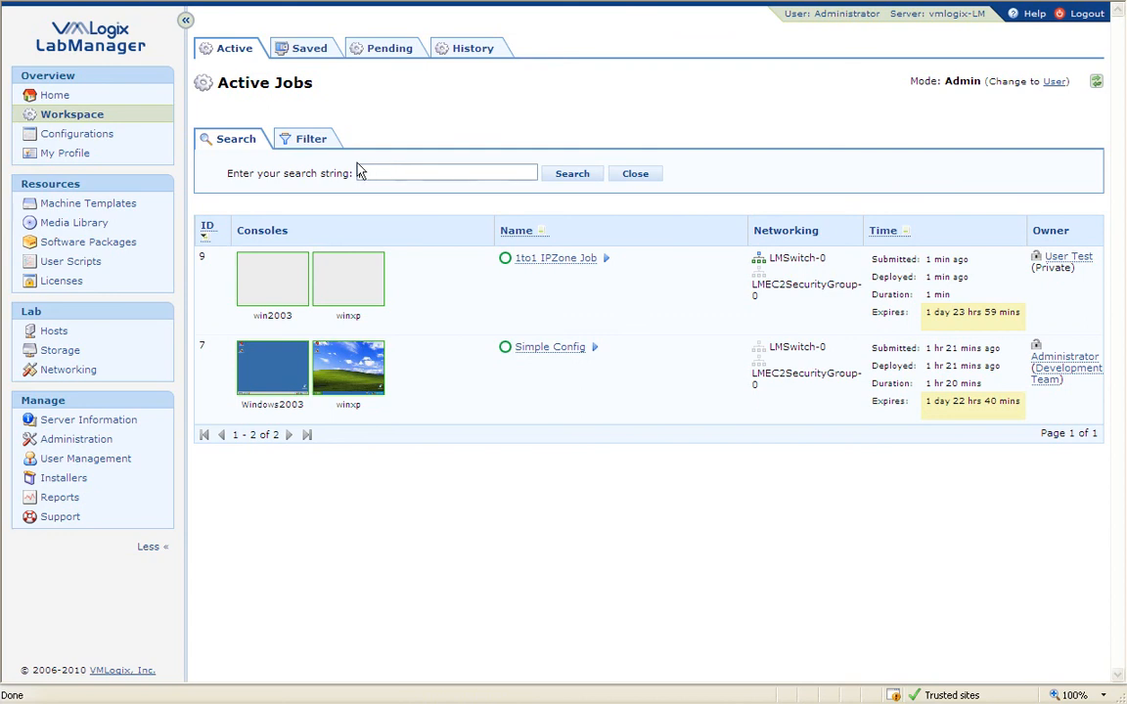
pyautogui.click(314, 139)
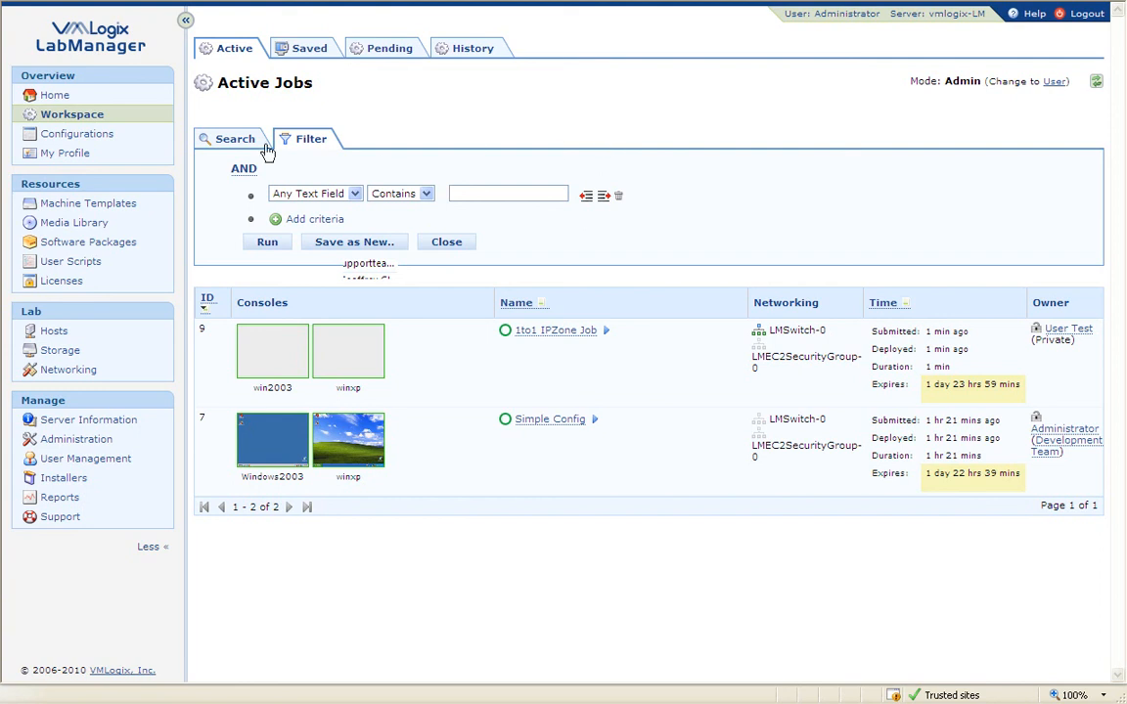
pyautogui.click(90, 115)
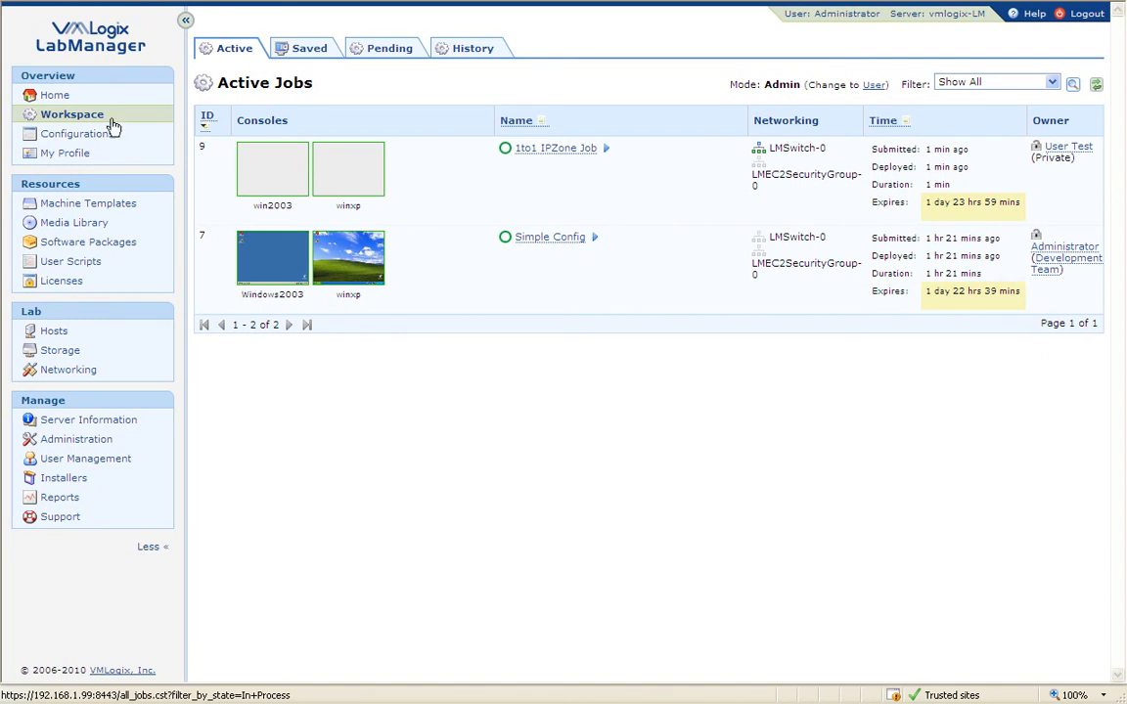
pyautogui.moveTo(285, 195)
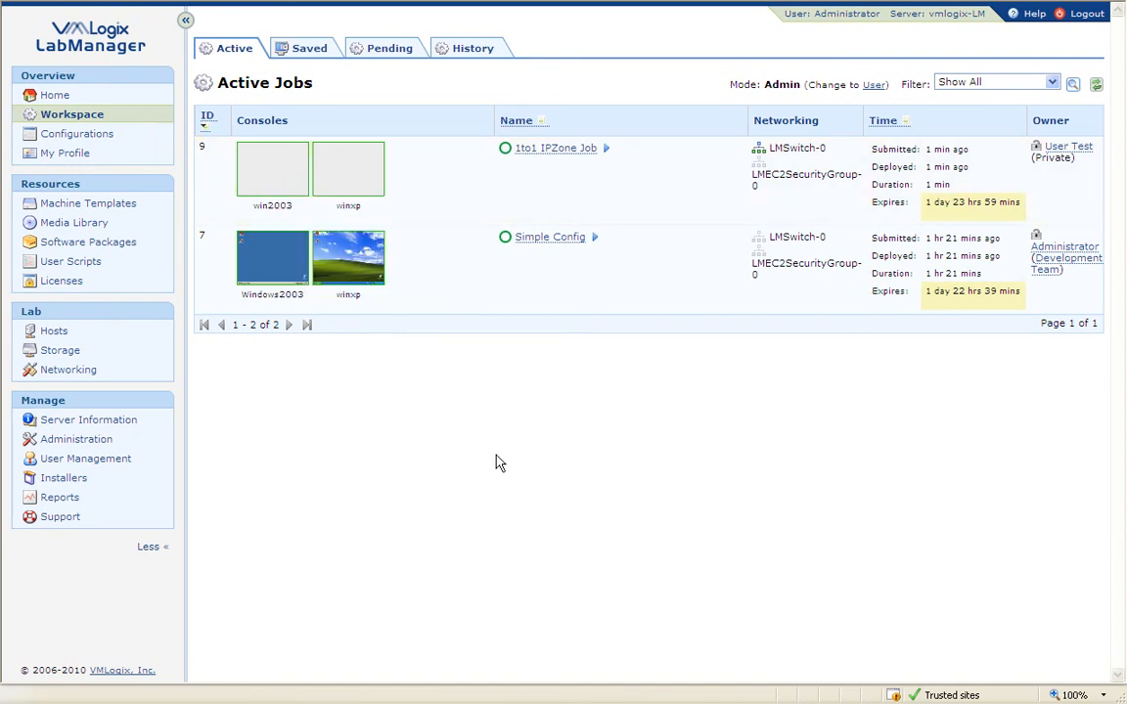